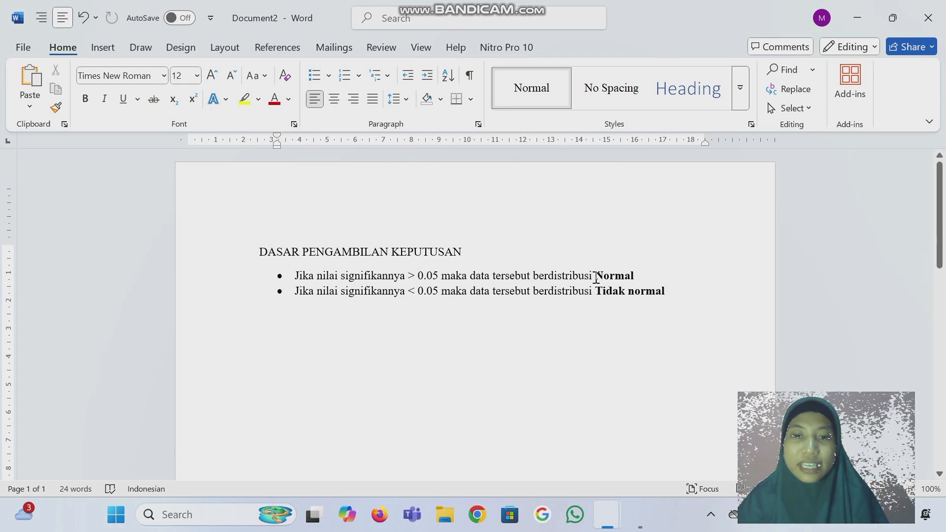
Review the decision rules for significance above and below 0.05, highlighting the conclusions "Normal" and "Tidak normal" in turn
left_click_drag(596, 276, 648, 276)
left_click(626, 348)
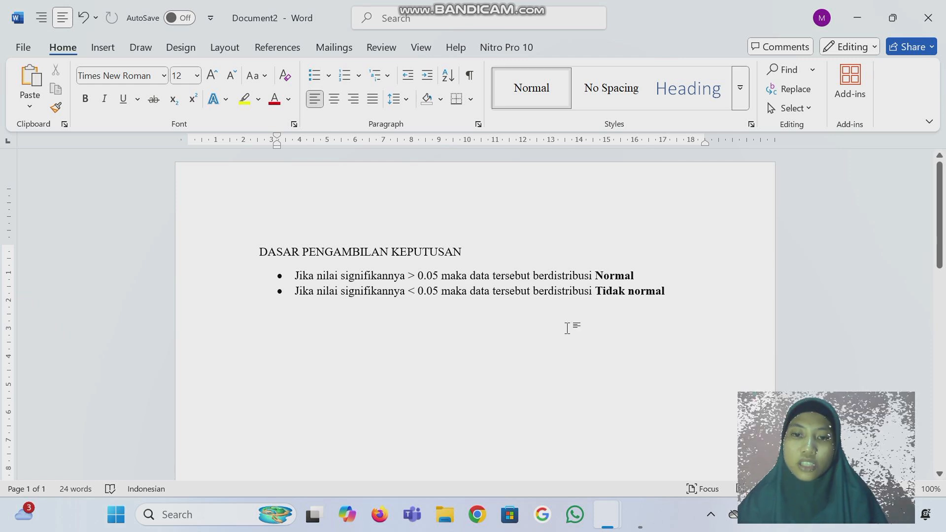
left_click_drag(596, 293, 671, 291)
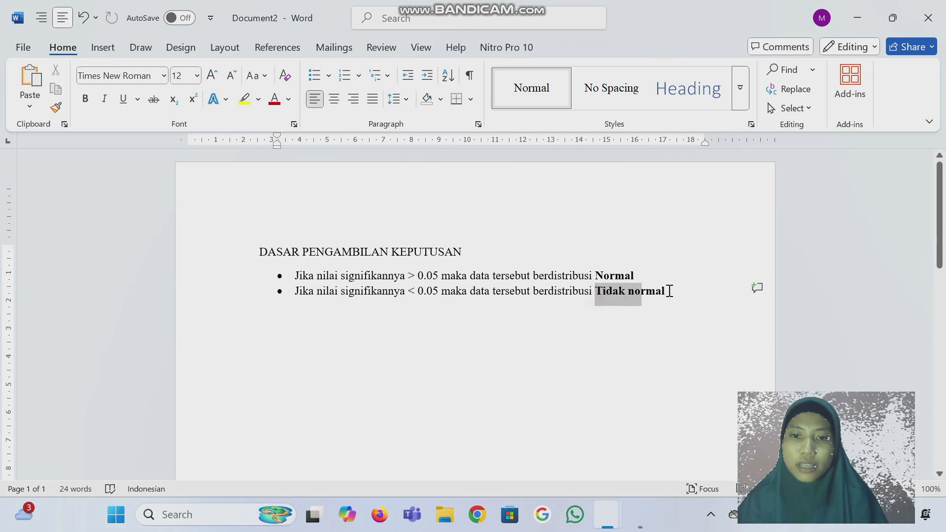
left_click(591, 371)
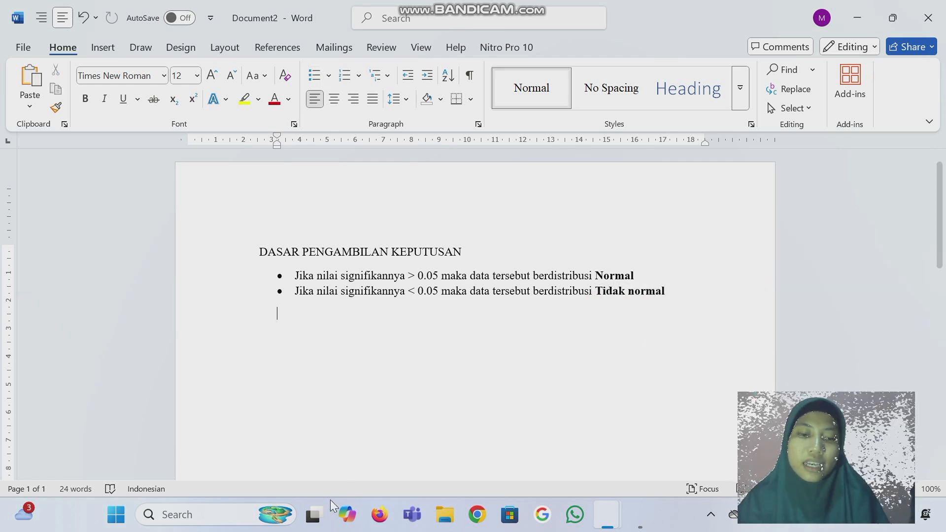
Switch to the SPSS Statistics data editor, look through the VAR00001 values and display the variable definitions
left_click(316, 521)
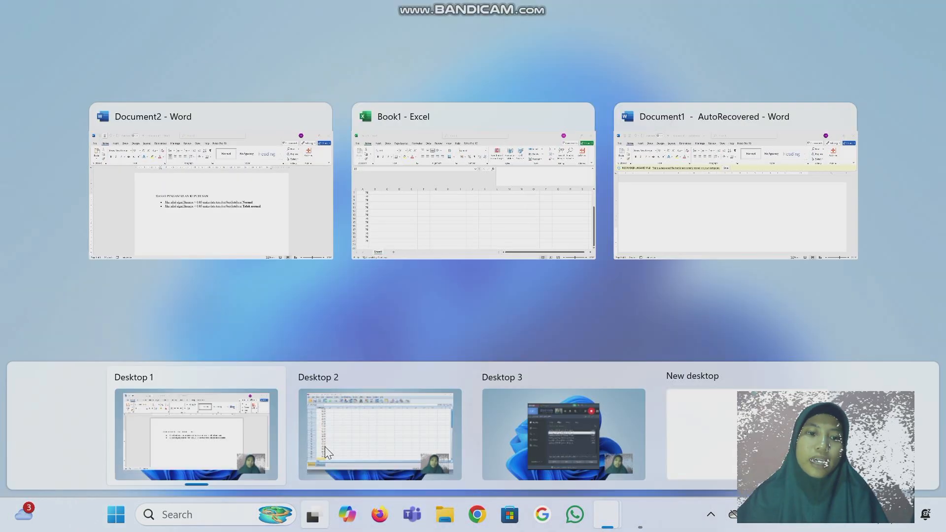
left_click(366, 433)
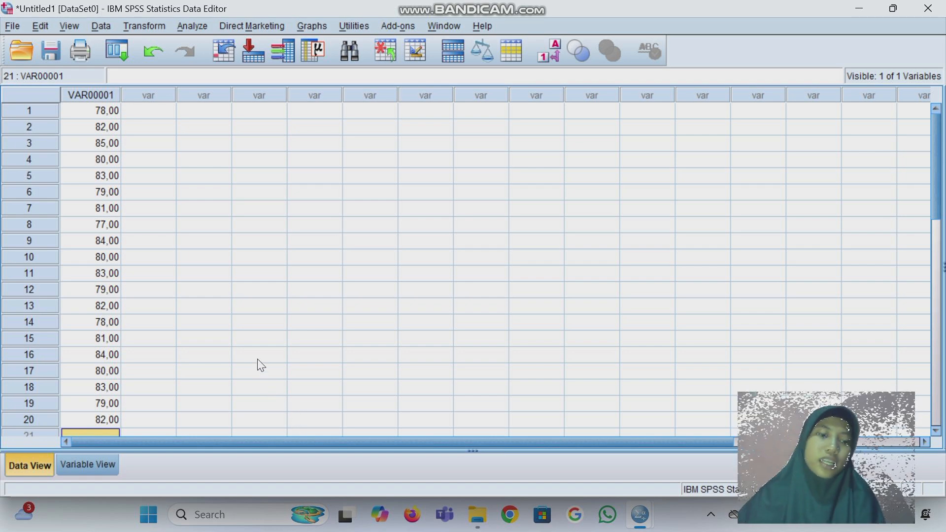
scroll(261, 366, "down", 2)
scroll(262, 366, "up", 2)
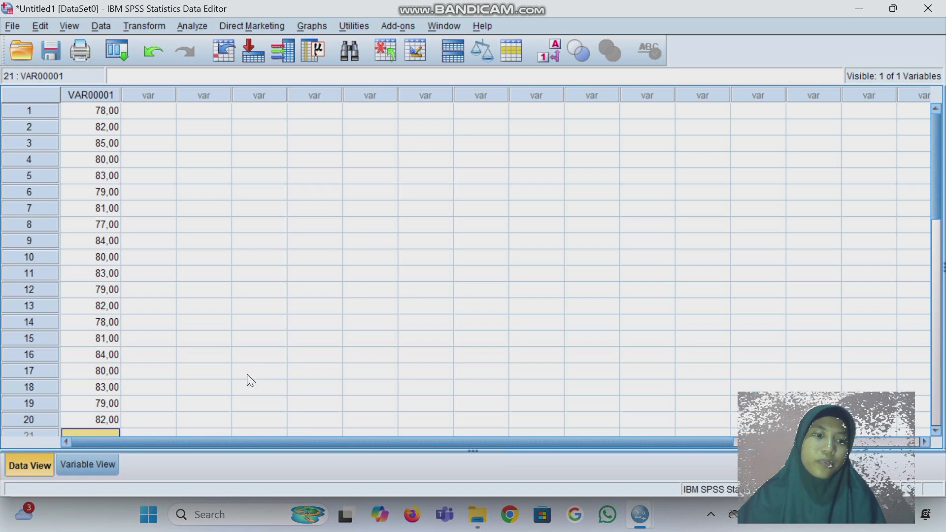
scroll(257, 374, "down", 1)
scroll(243, 379, "up", 1)
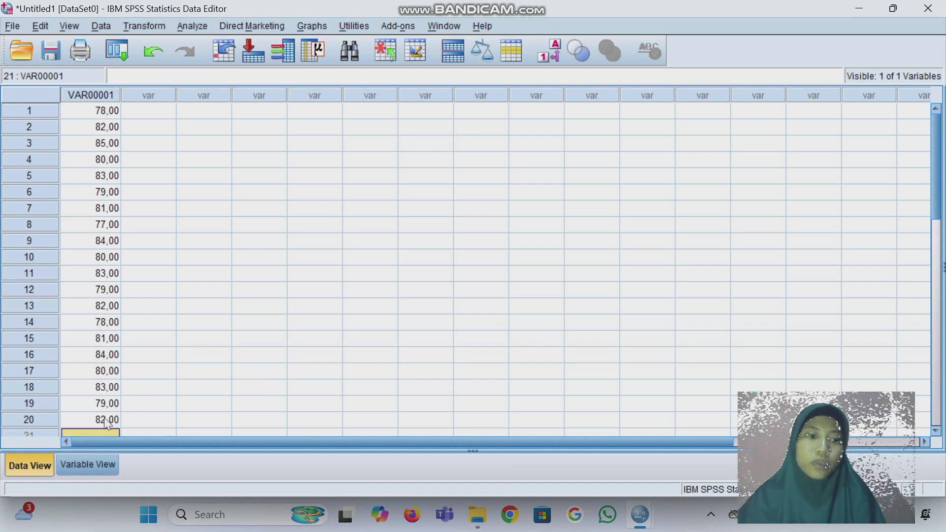
left_click(97, 466)
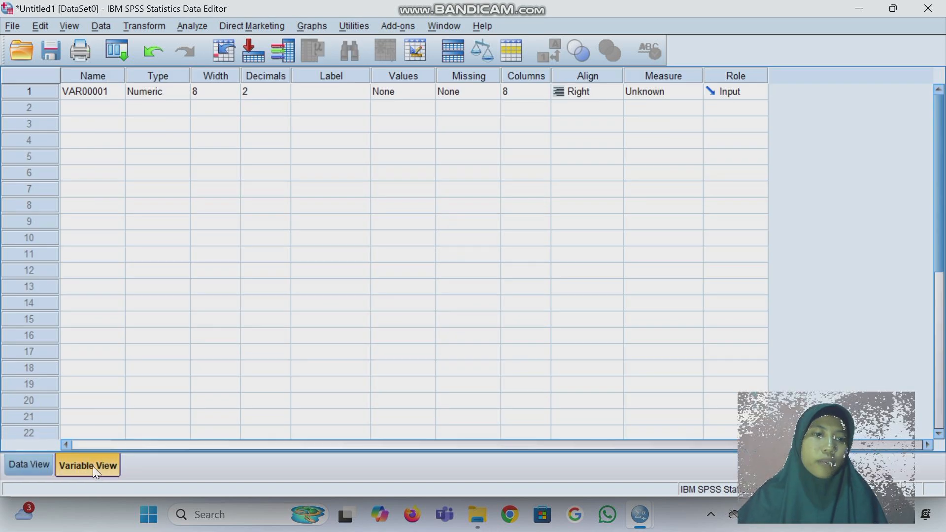
Try to rename the variable VAR00001 as "Kelas A"
left_click(101, 79)
key("BackSpace")
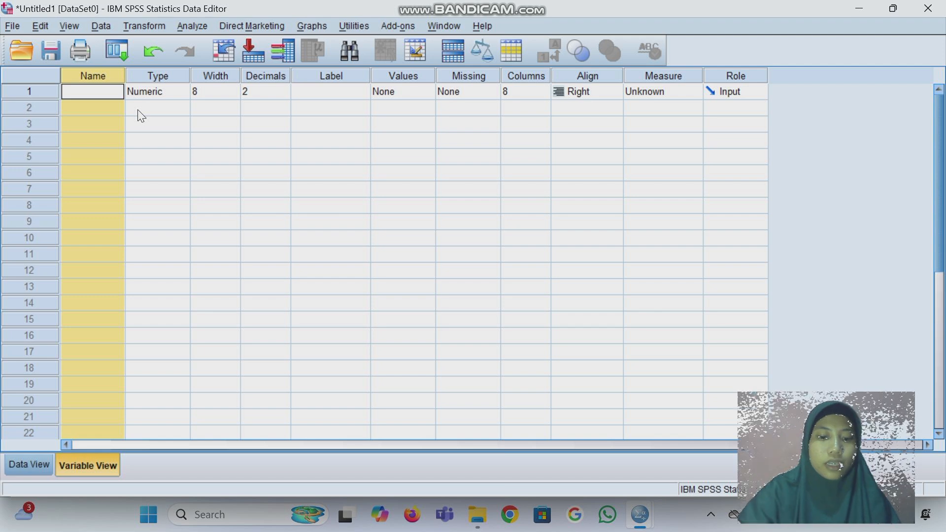
type("ke")
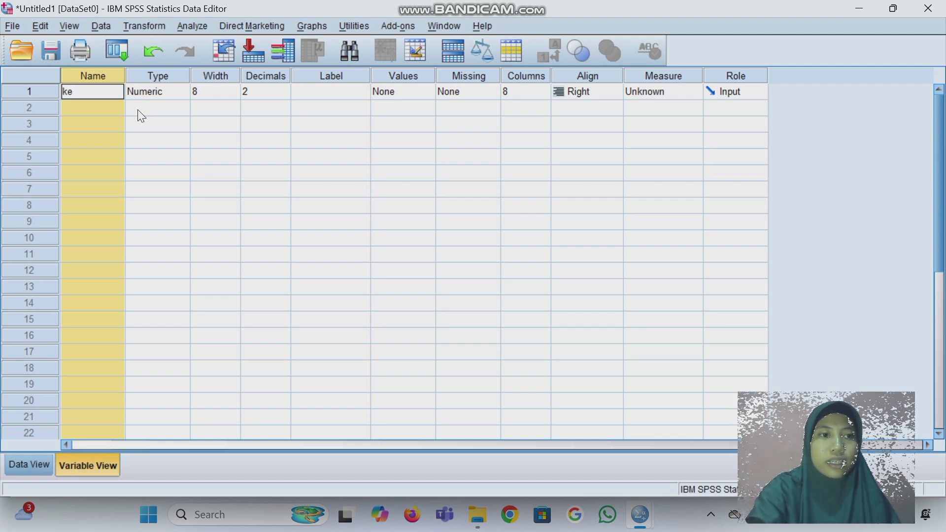
type("las")
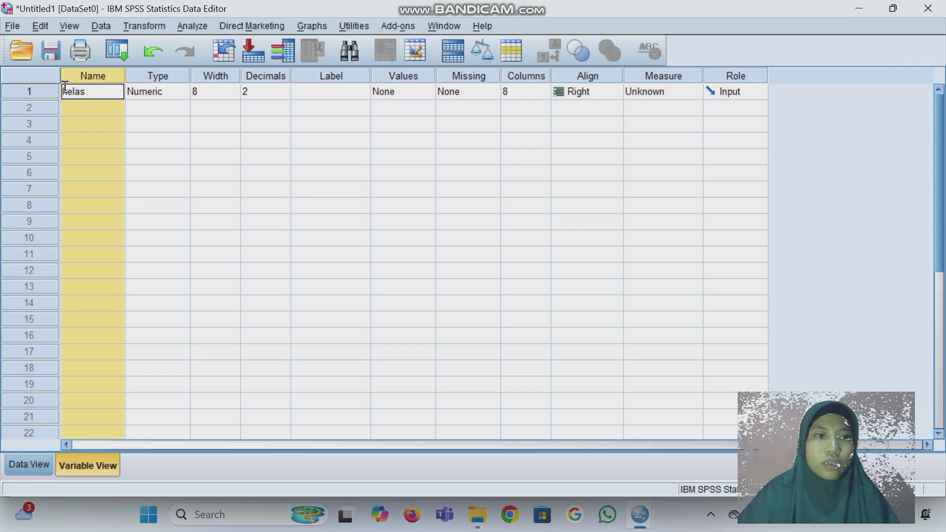
left_click_drag(63, 91, 68, 91)
key("BackSpace")
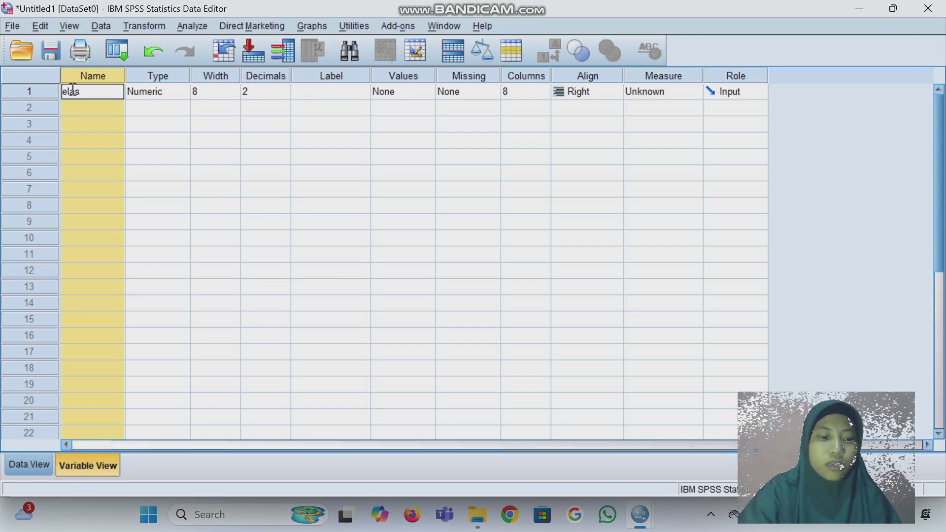
type("K")
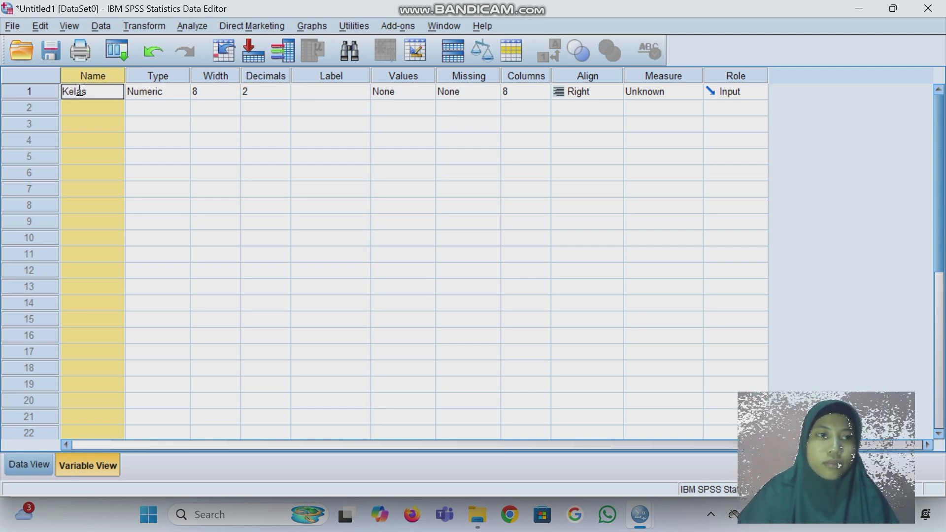
left_click(110, 92)
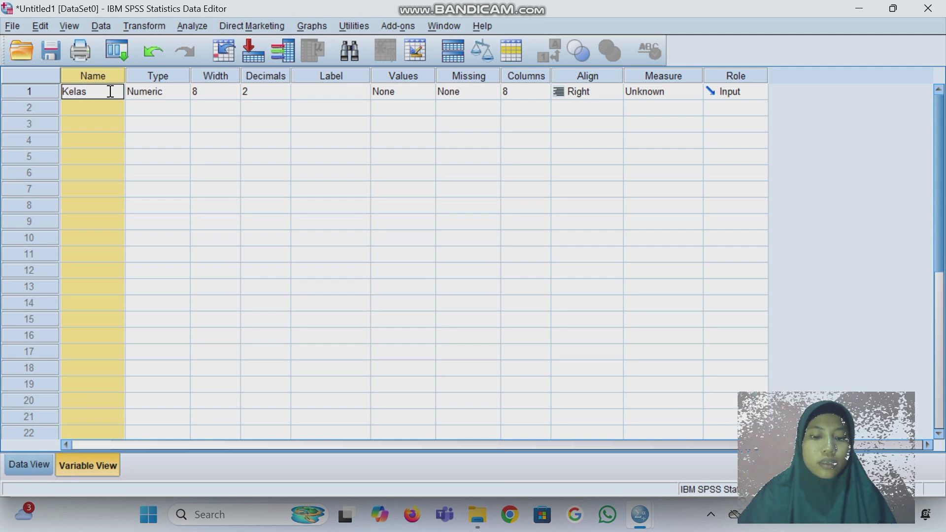
type("A")
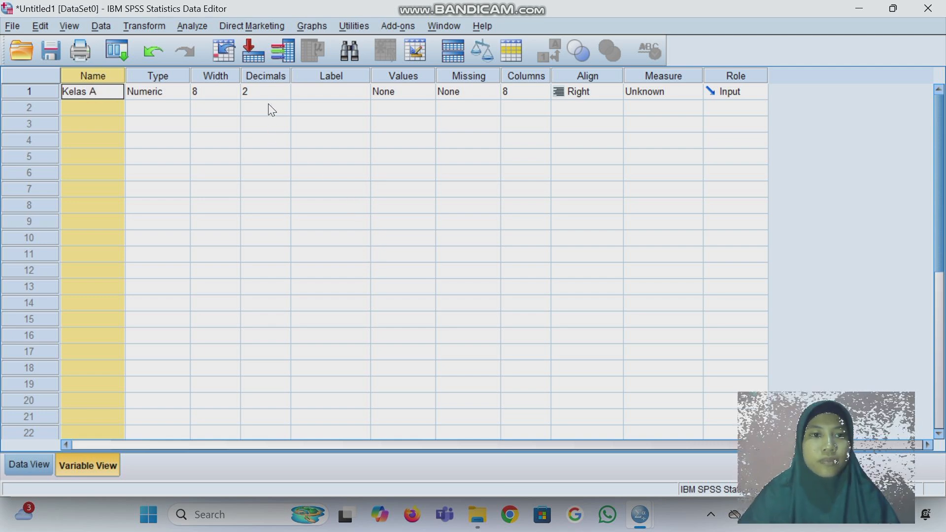
left_click(275, 92)
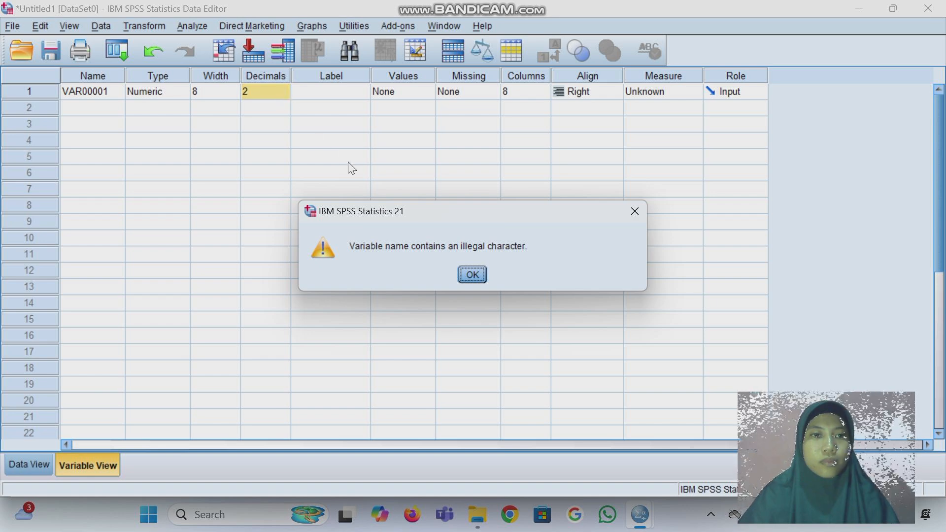
left_click(476, 274)
Rename the variable VAR00001 as "Kelas1"
left_click(118, 89)
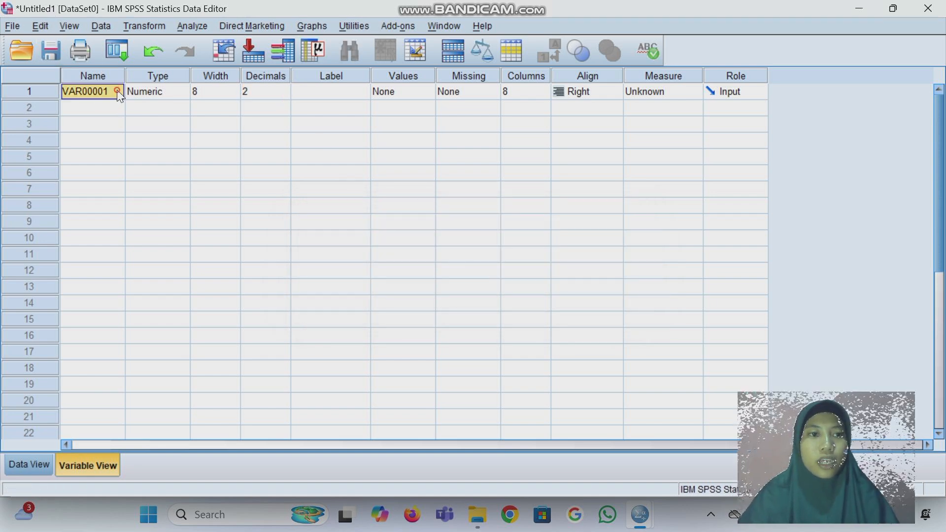
key("BackSpace")
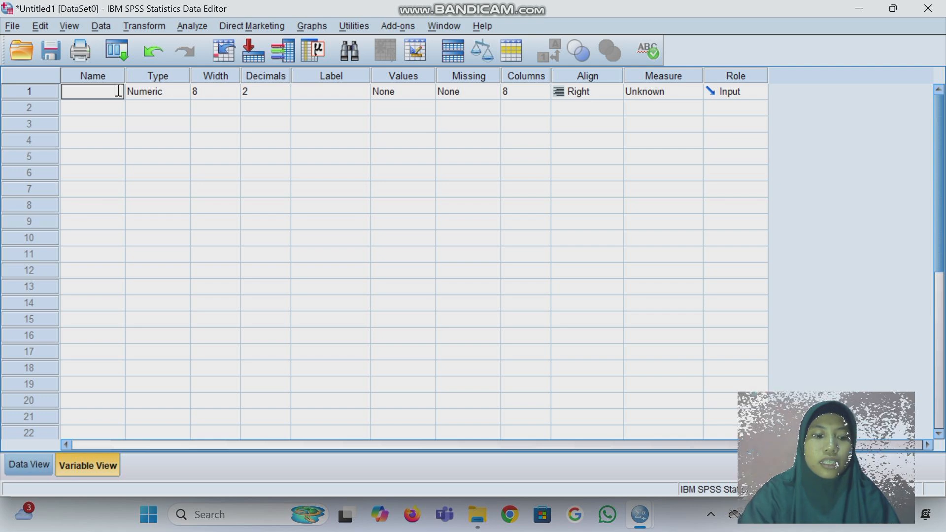
type("k")
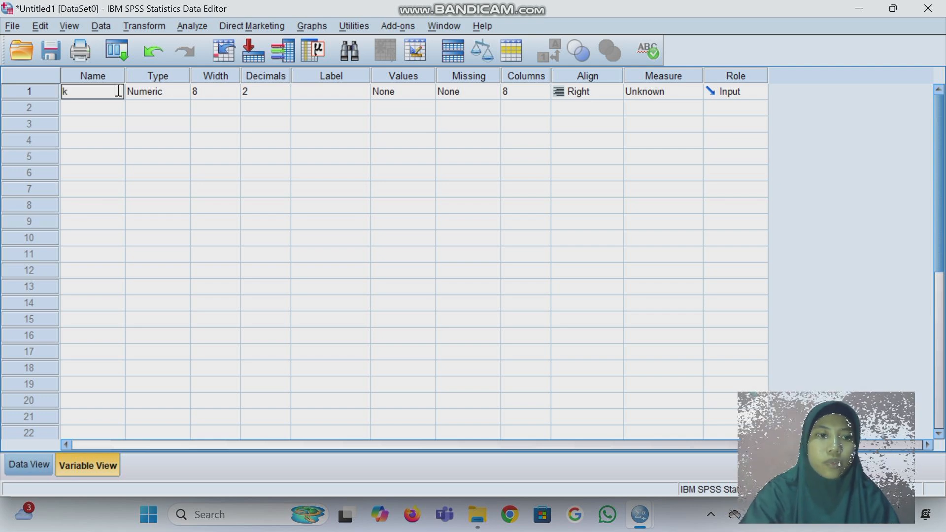
key("BackSpace")
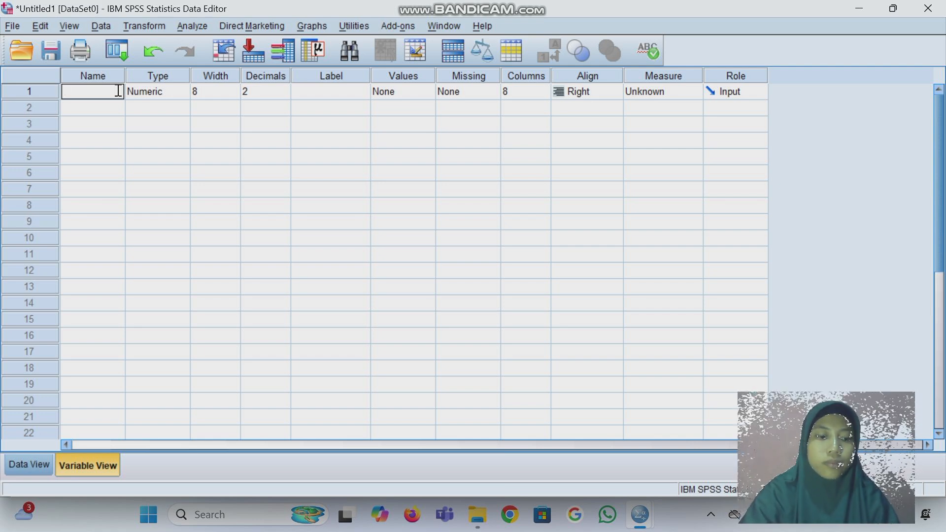
type("K")
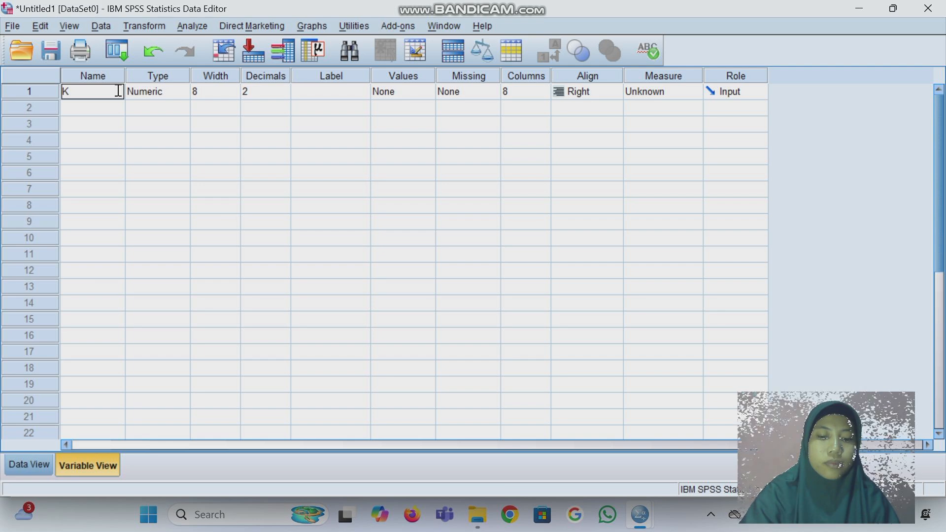
type("ela")
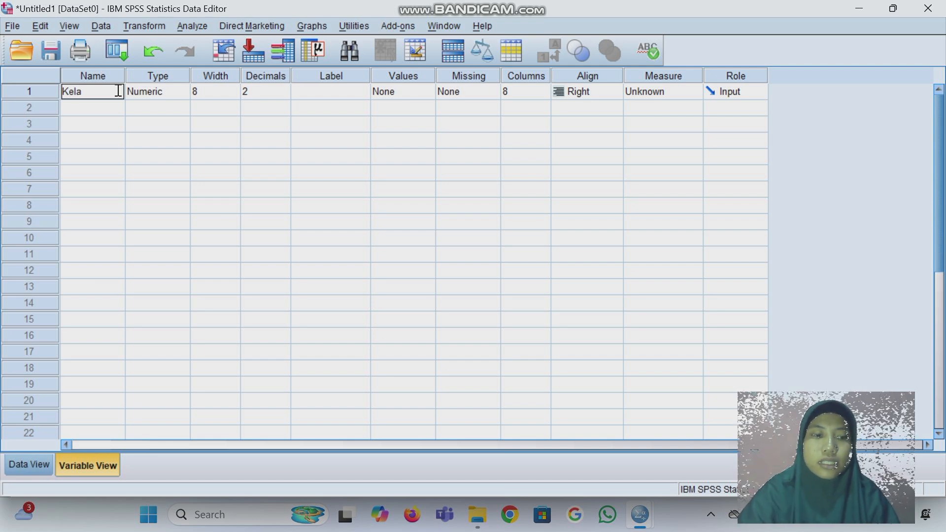
type("s")
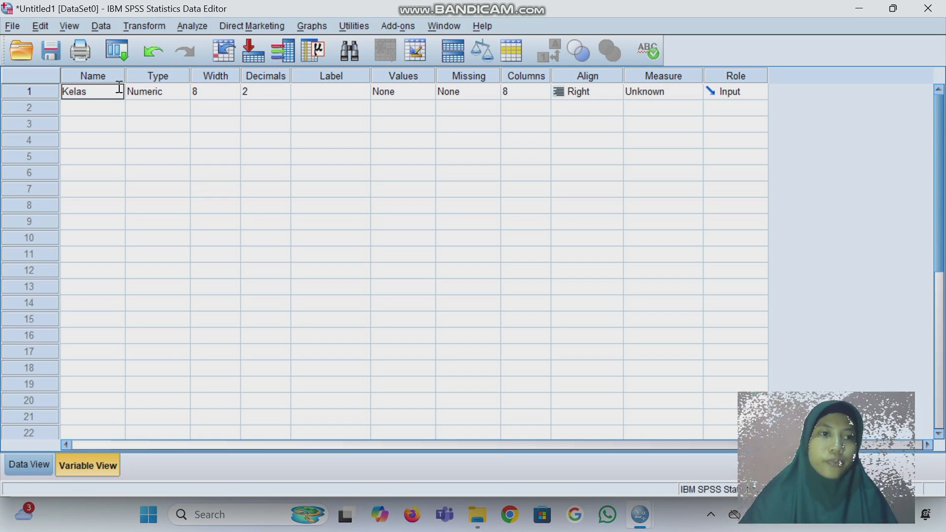
type("1")
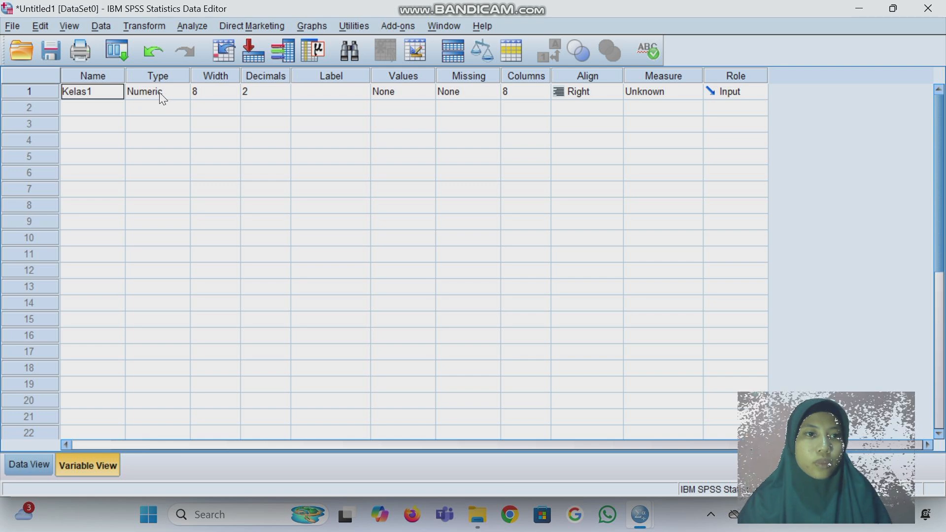
Set the number of decimals of the Kelas1 variable to 0
left_click(266, 94)
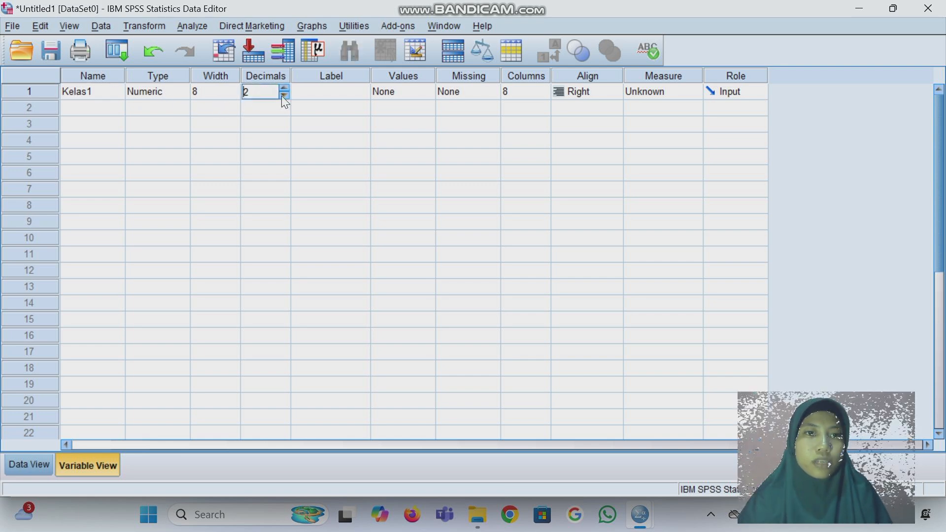
left_click(282, 96)
left_click(282, 96)
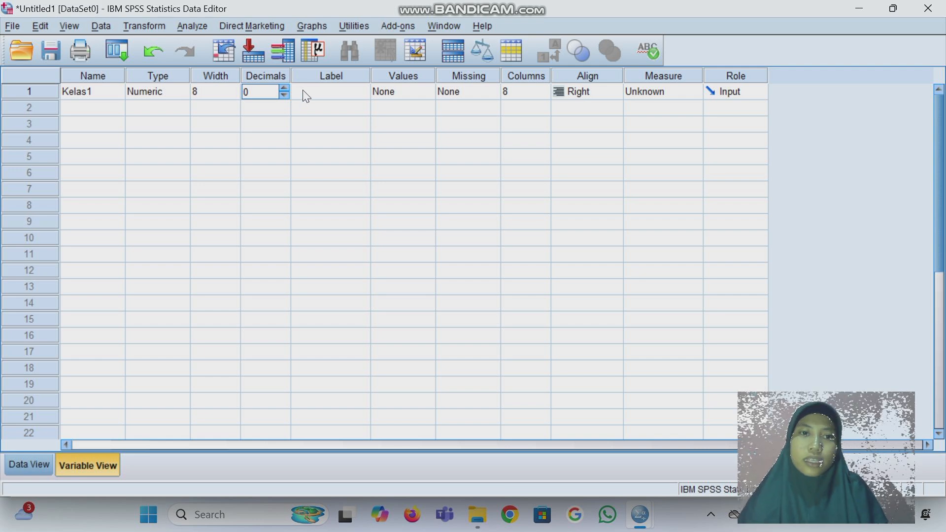
Label the Kelas1 variable "Hasil belajar menulis"
left_click(304, 96)
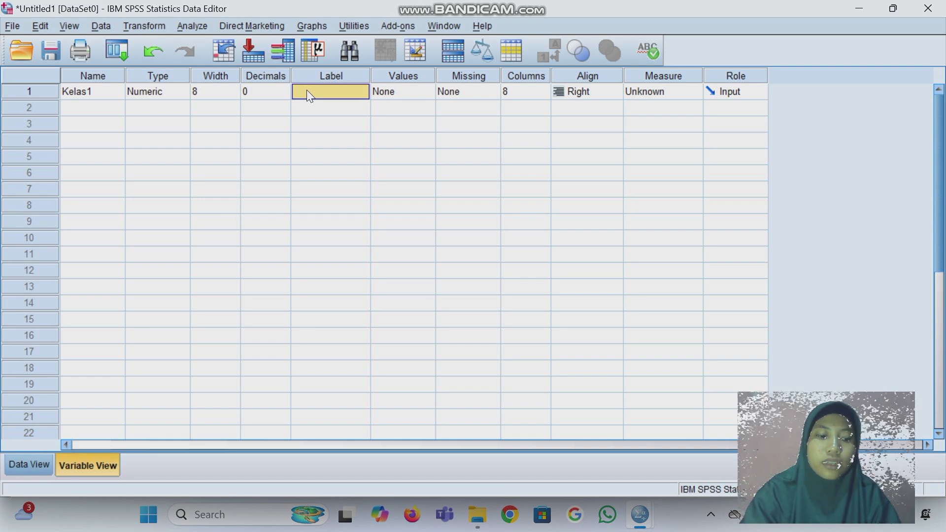
left_click(308, 92)
type("H")
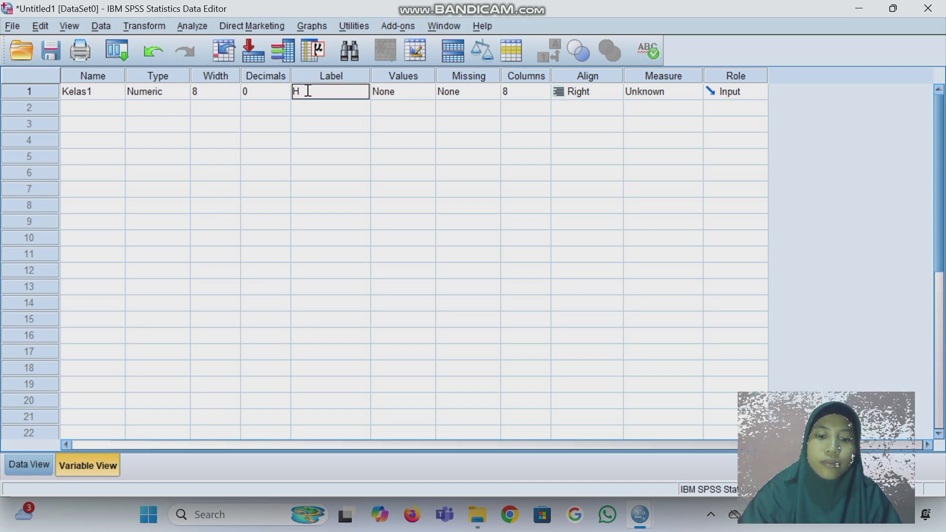
type("asil")
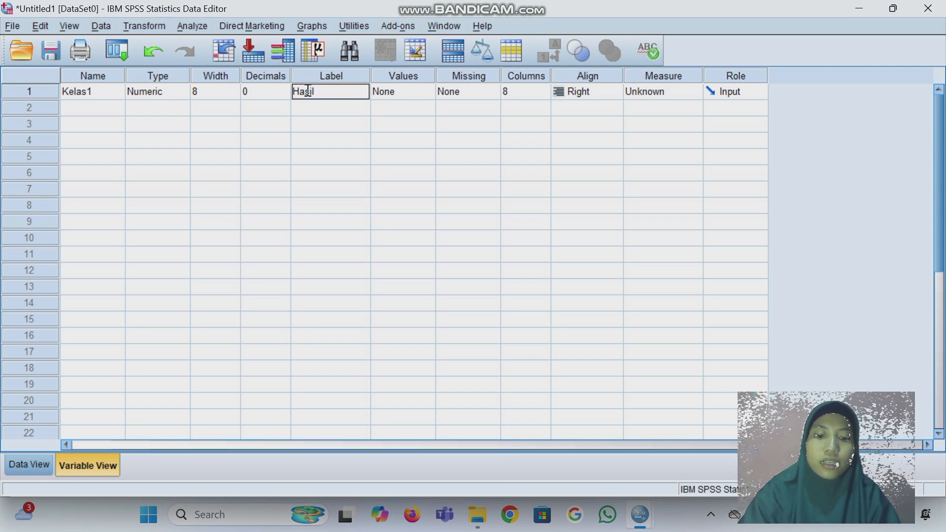
type(" be")
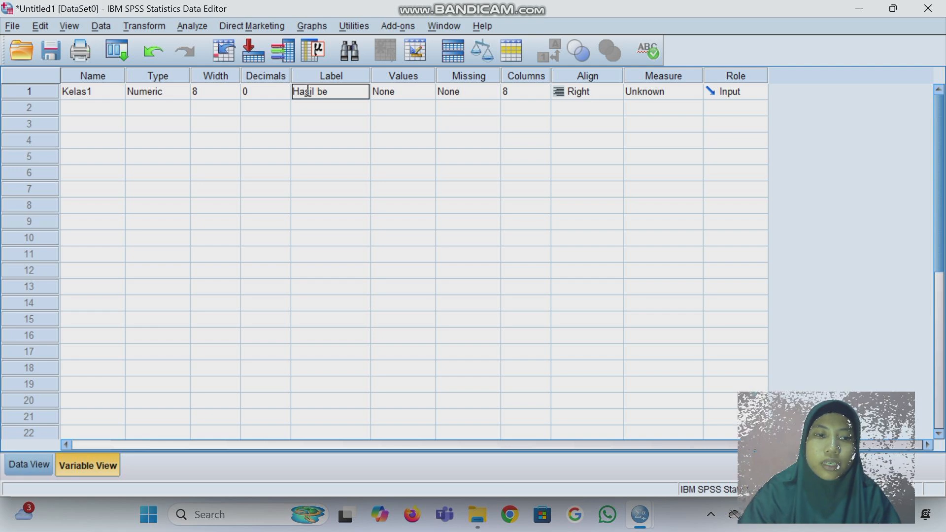
type("laja")
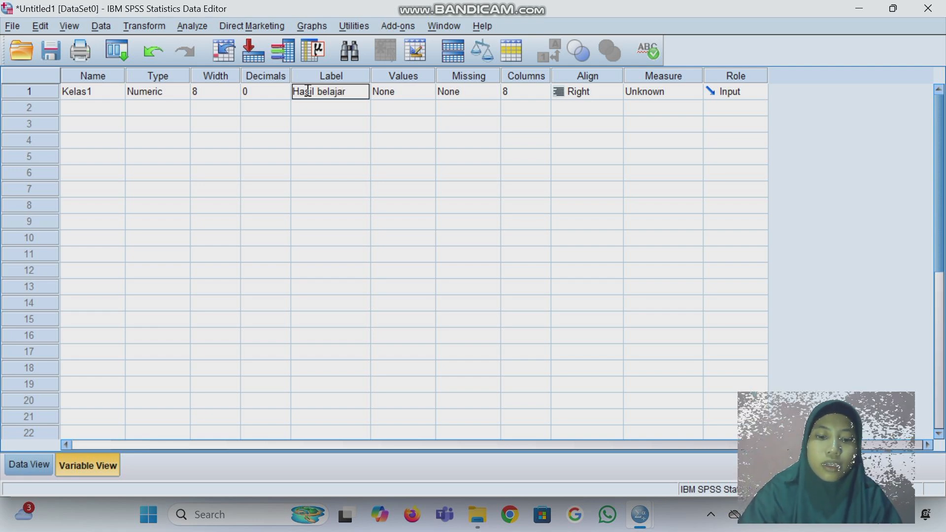
type("r")
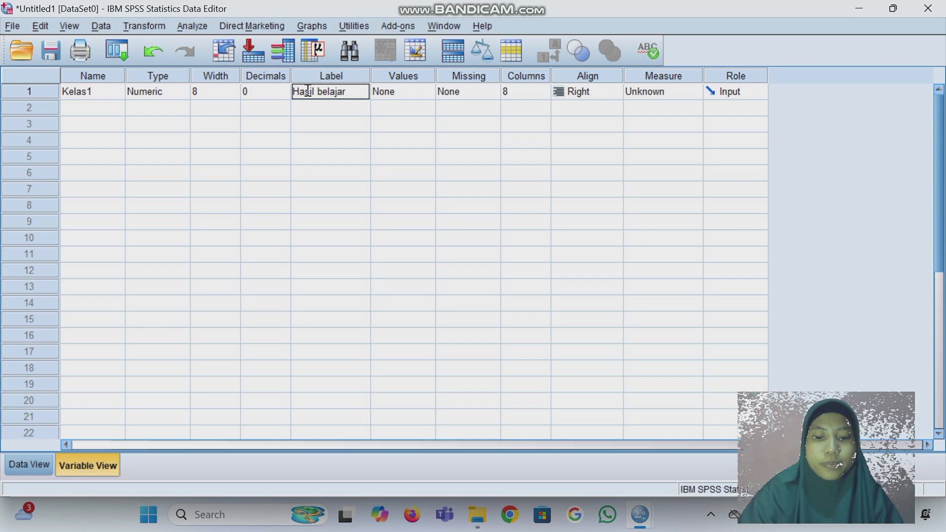
type(" menulis")
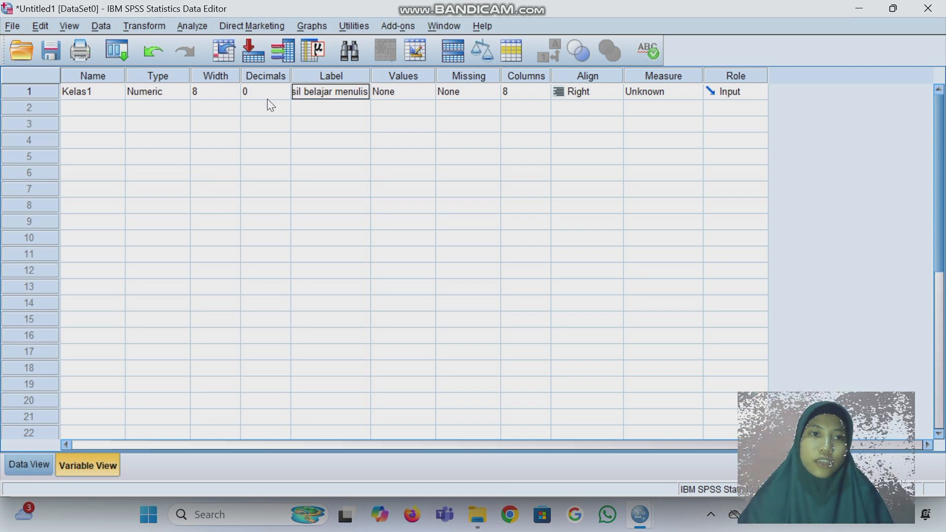
Start an Explore analysis with Hasil belajar menulis as the dependent variable
left_click(194, 26)
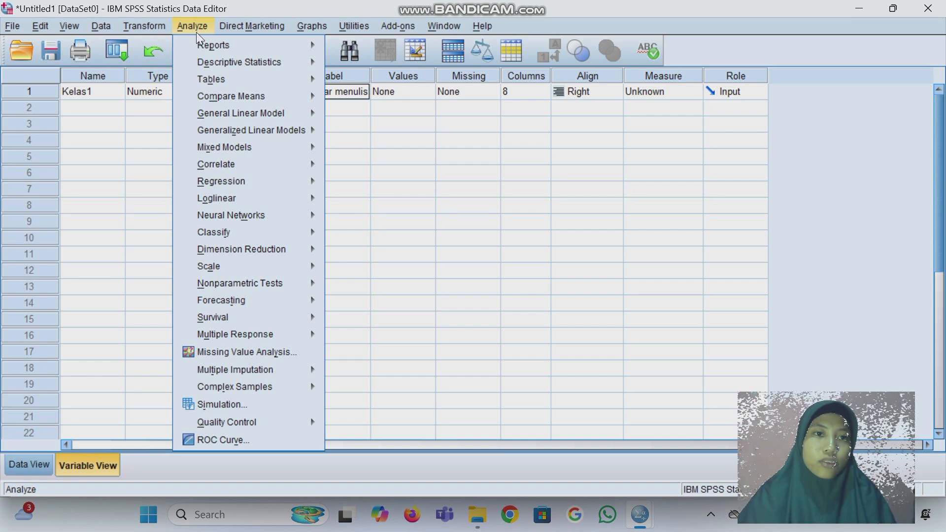
mouse_move(210, 57)
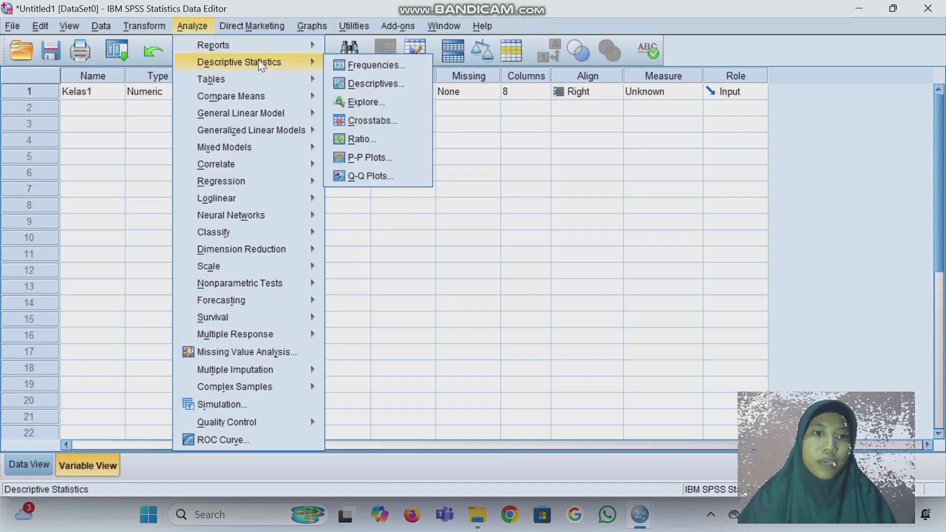
left_click(363, 102)
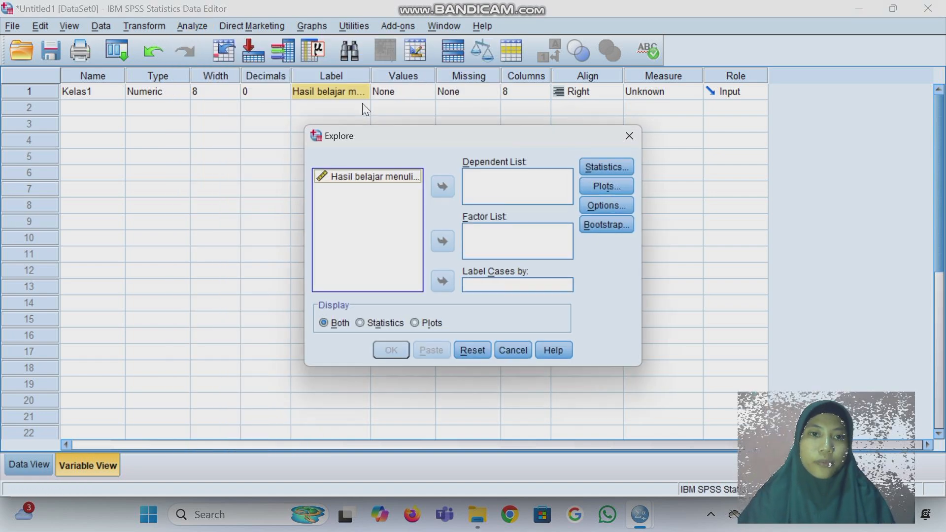
left_click(378, 179)
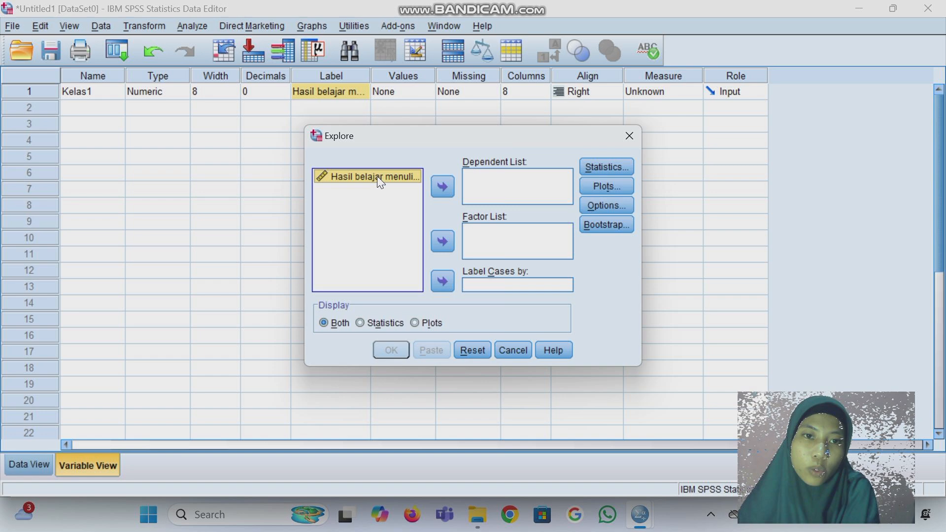
left_click(439, 187)
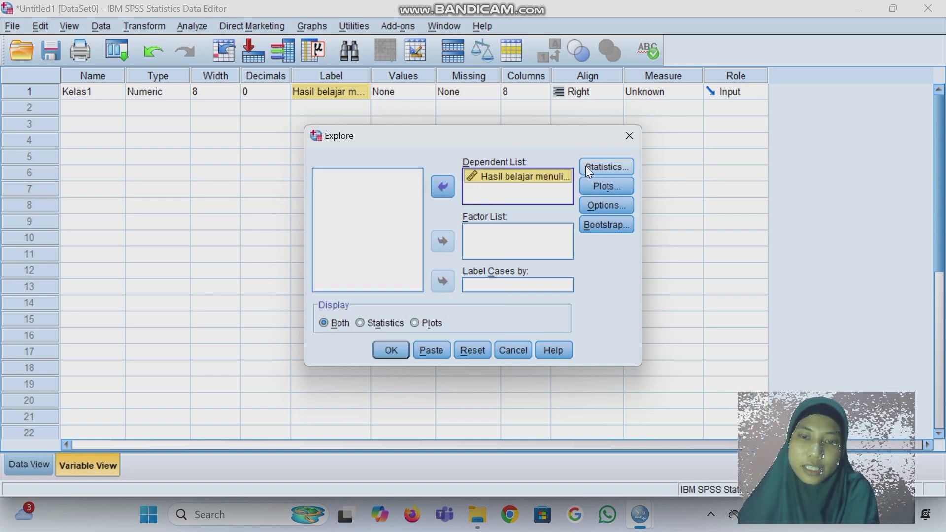
Include normality plots with tests in the Explore analysis and run it
left_click(608, 189)
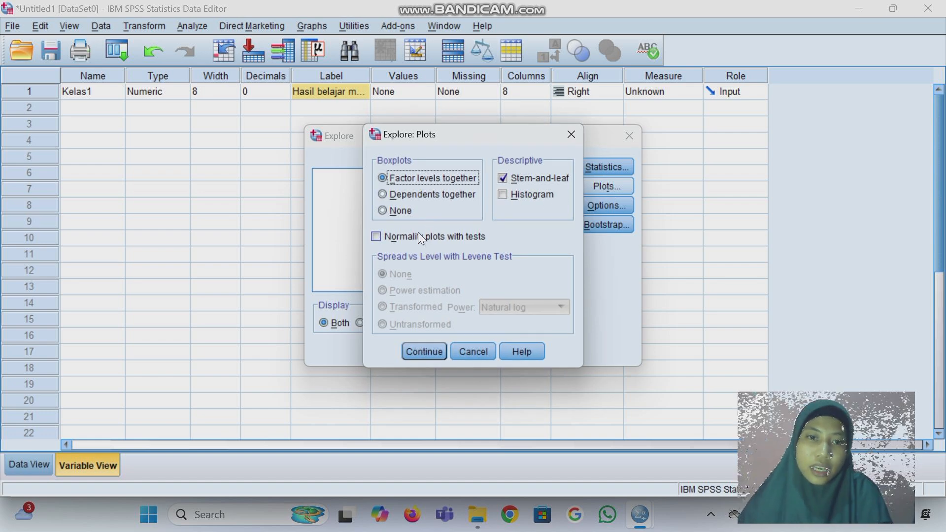
left_click(376, 236)
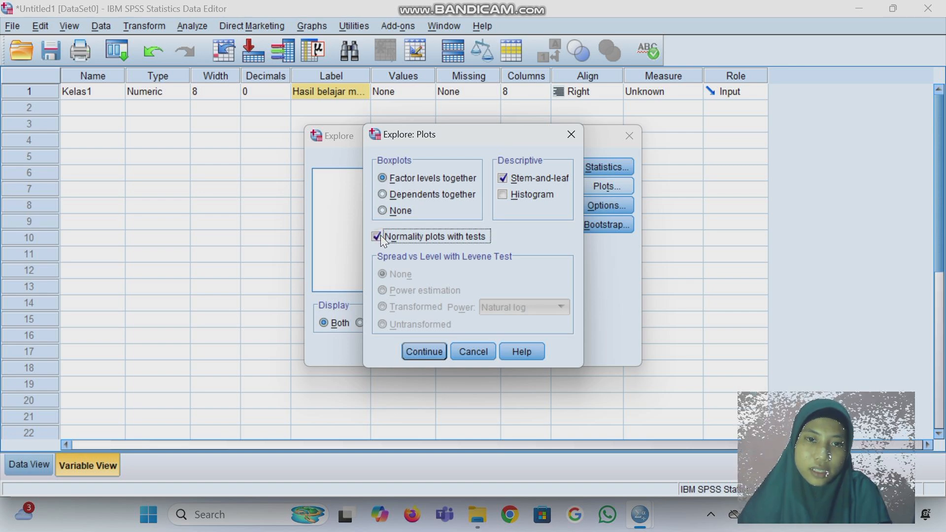
left_click(427, 351)
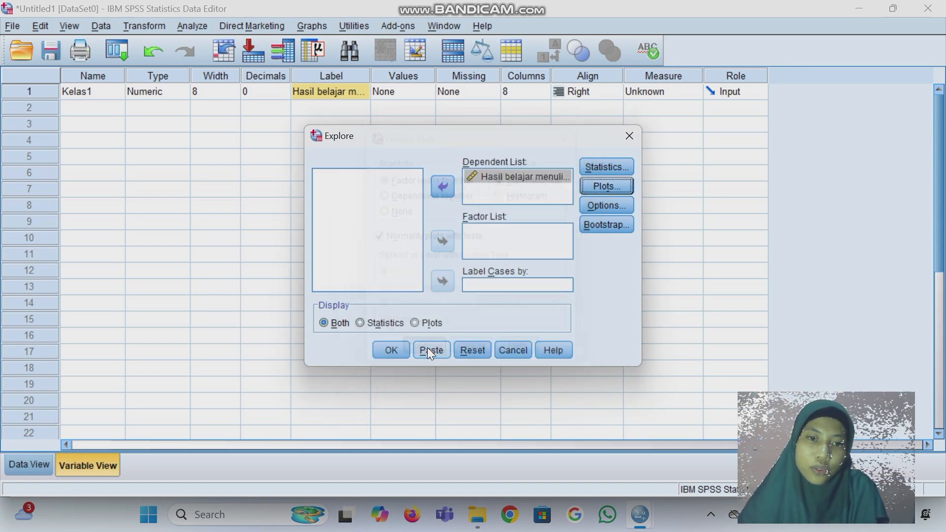
left_click(392, 351)
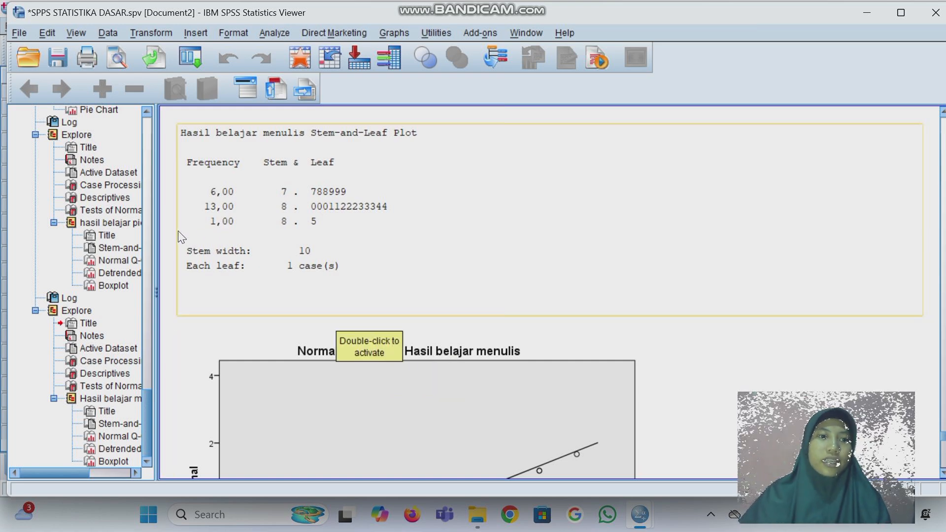
Show the Tests of Normality table for hasil belajar pidato and compare its significance with the 0.05 decision rule in the Word document
left_click(132, 214)
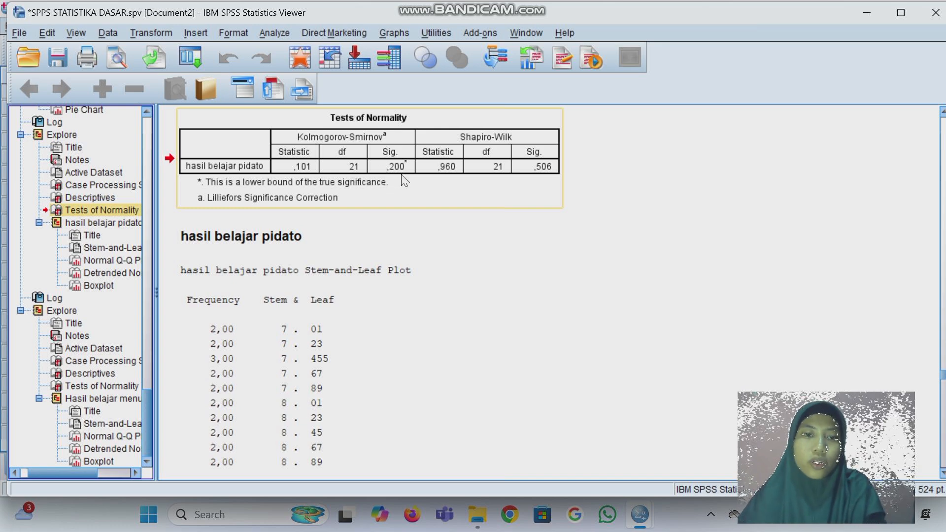
left_click(351, 516)
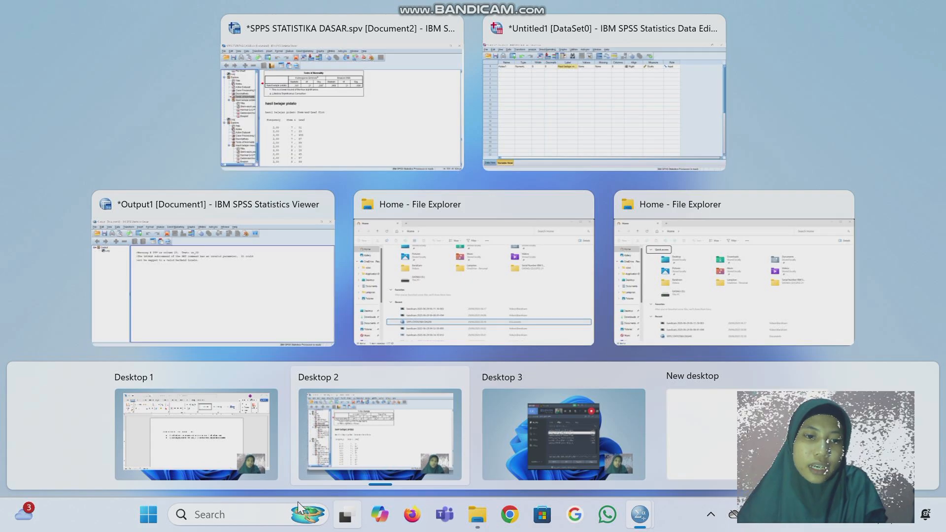
left_click(227, 466)
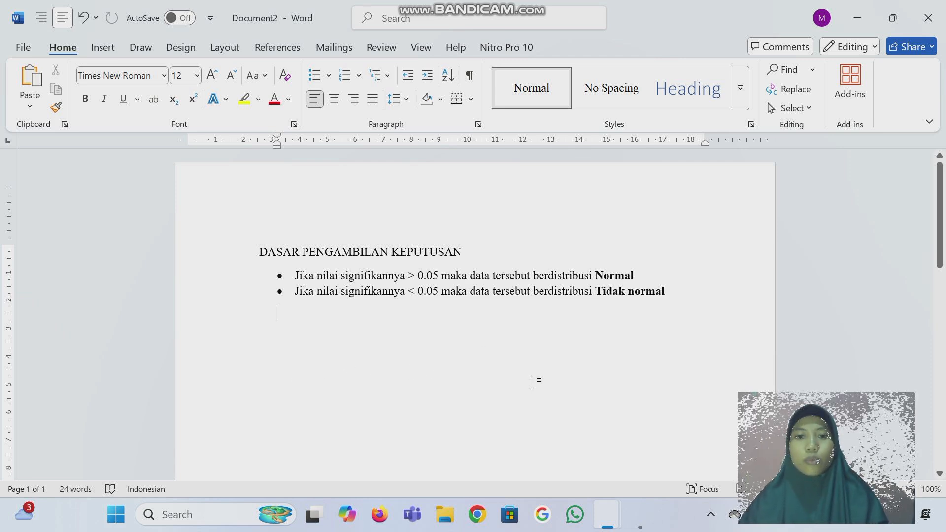
left_click(315, 522)
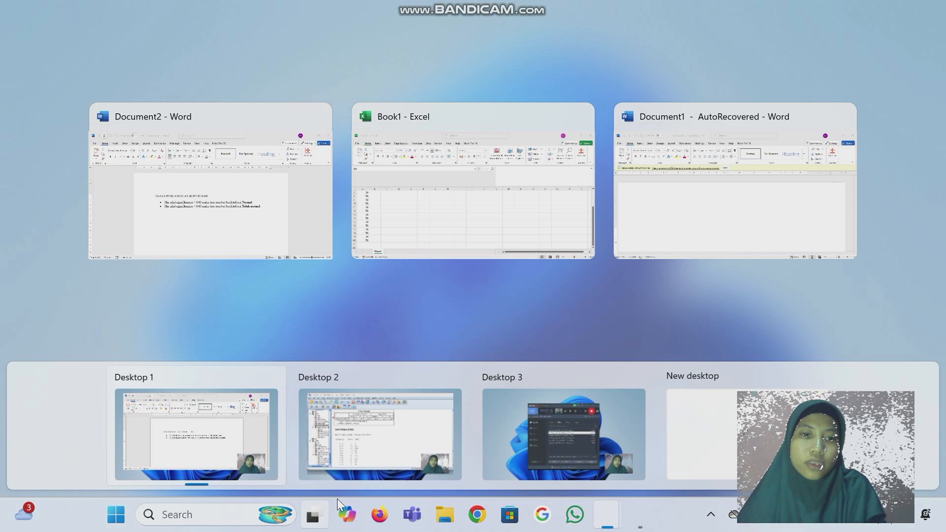
left_click(389, 449)
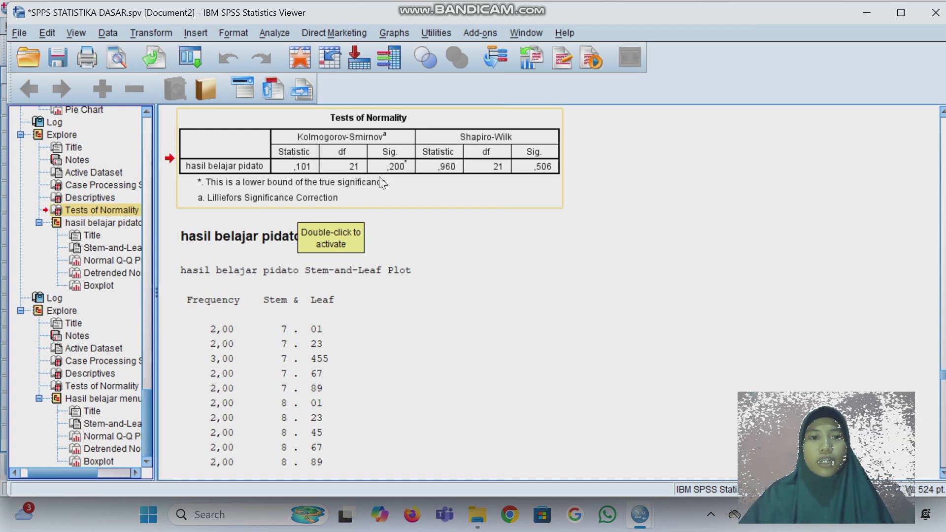
Start a Frequencies analysis with Hasil belajar menulis as its variable
left_click(276, 34)
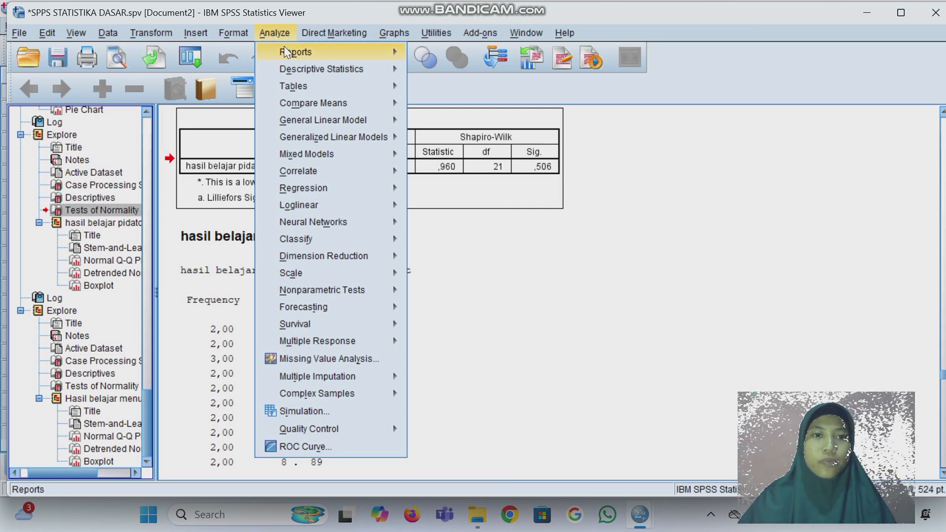
mouse_move(332, 66)
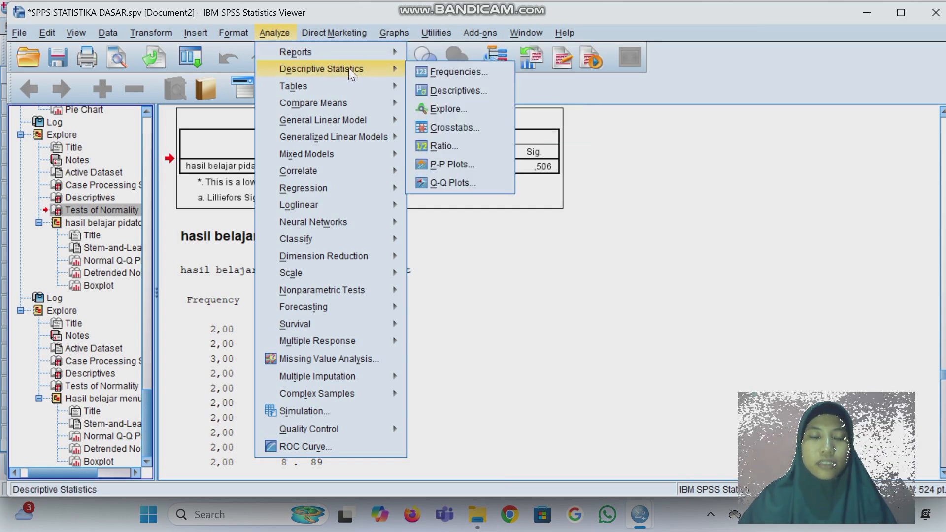
left_click(445, 75)
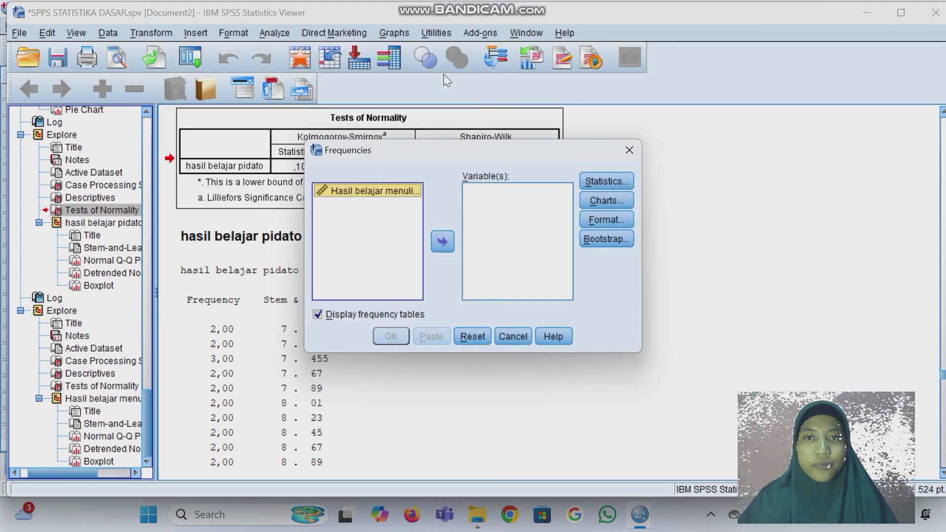
left_click(450, 238)
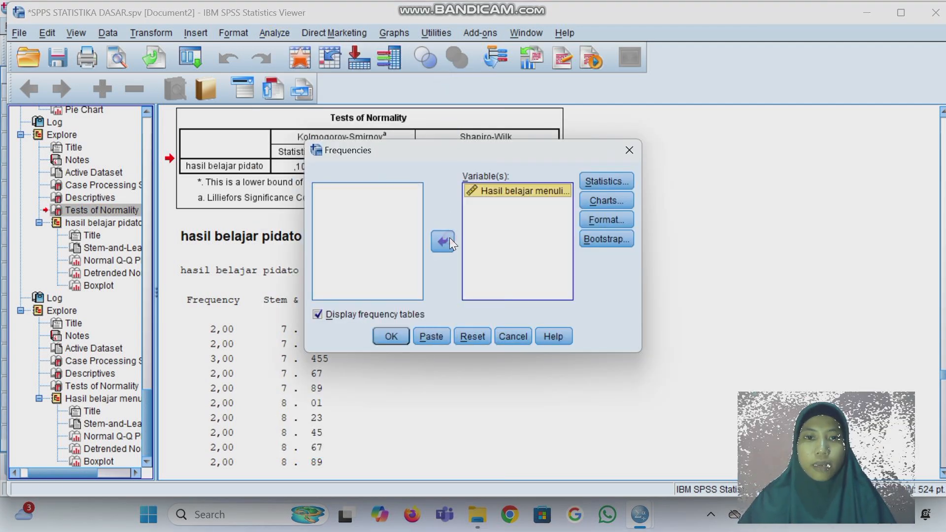
Add a histogram with a normal curve to the Frequencies analysis, run it and review the resulting chart
left_click(603, 203)
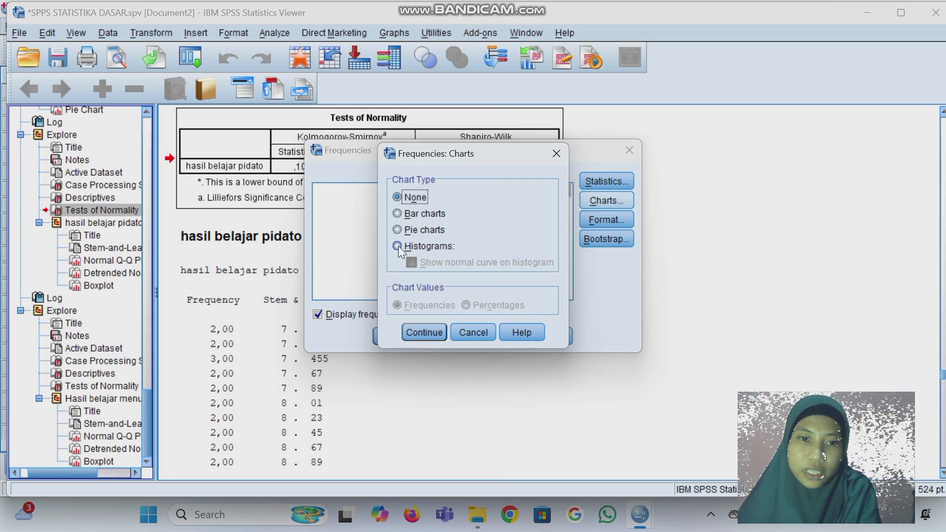
left_click(397, 246)
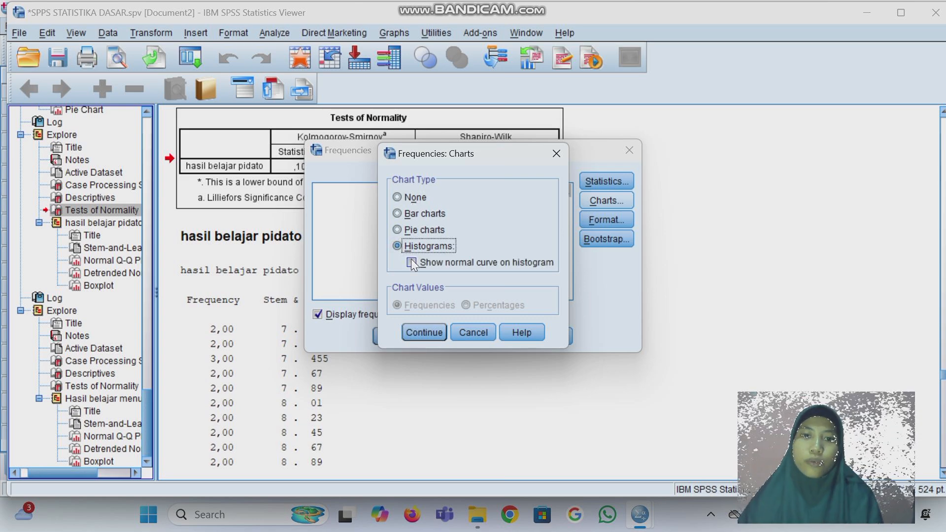
left_click(412, 261)
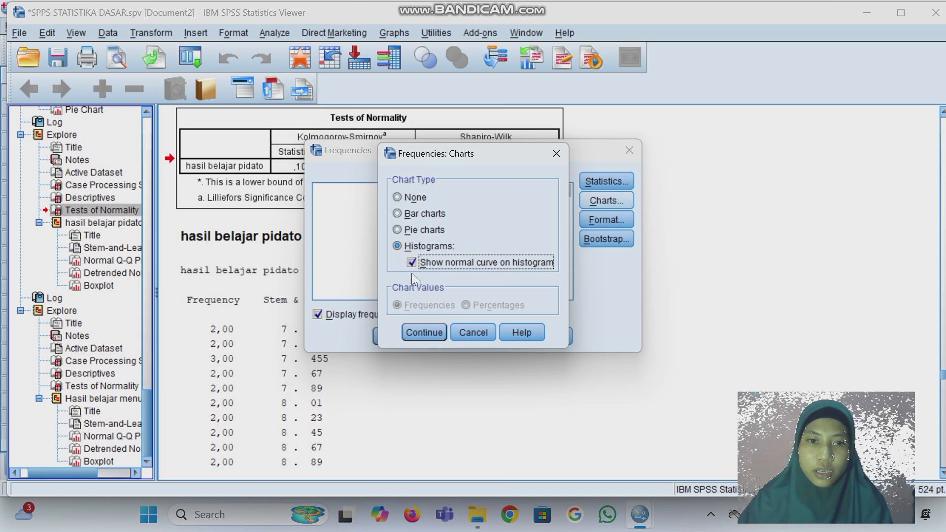
left_click(424, 334)
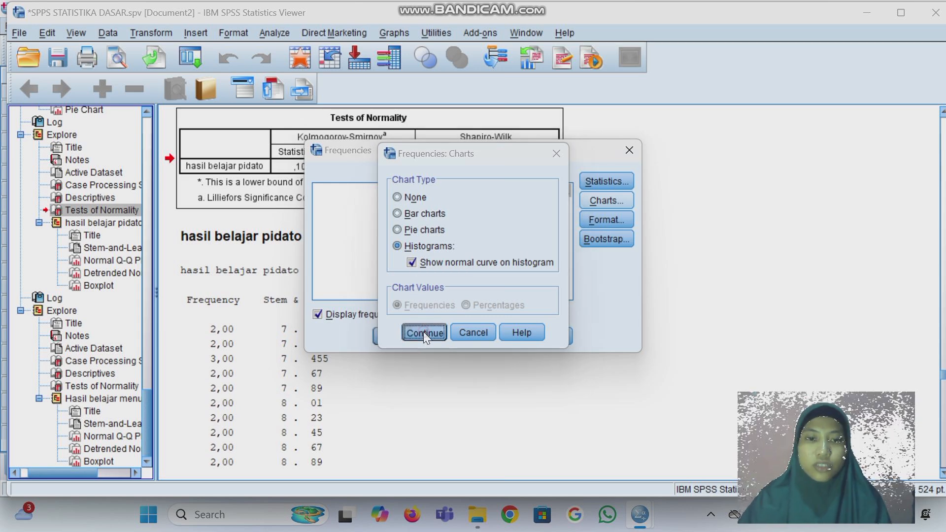
left_click(391, 337)
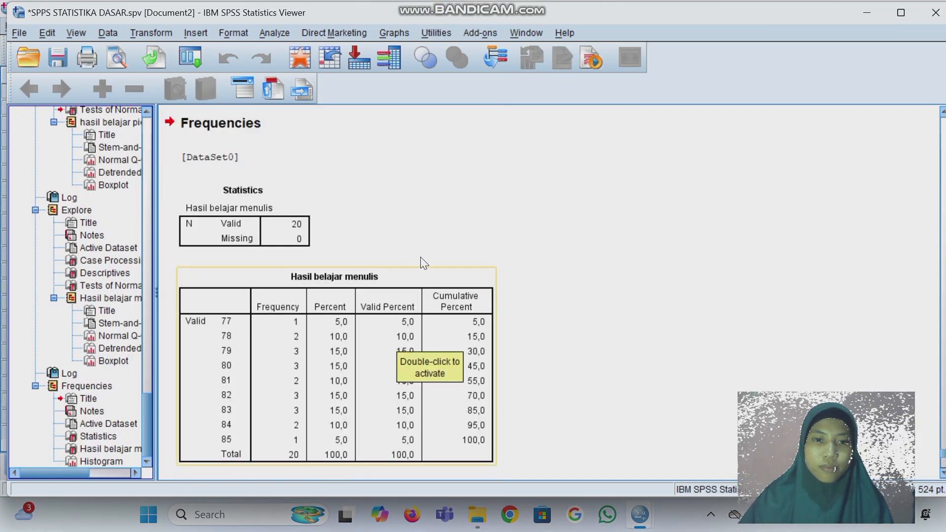
scroll(425, 247, "down", 10)
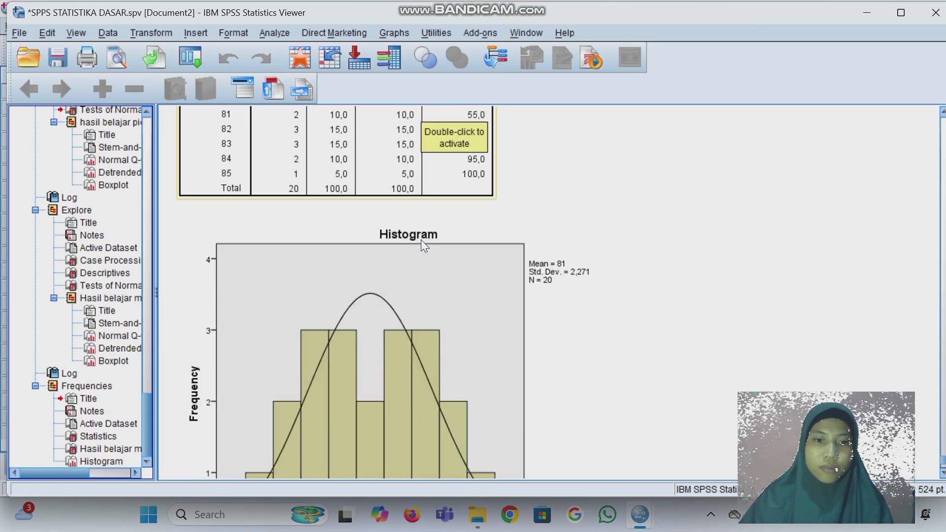
scroll(421, 239, "down", 3)
scroll(421, 240, "up", 3)
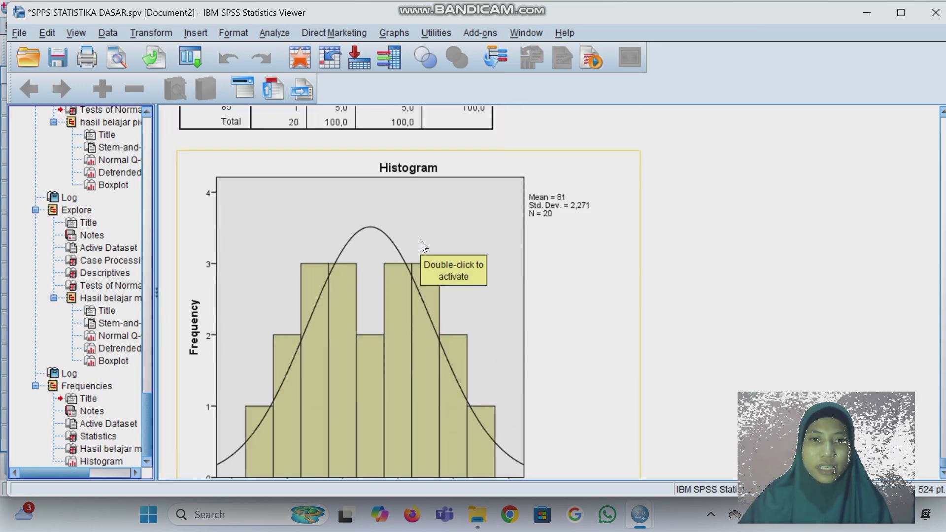
scroll(420, 241, "down", 2)
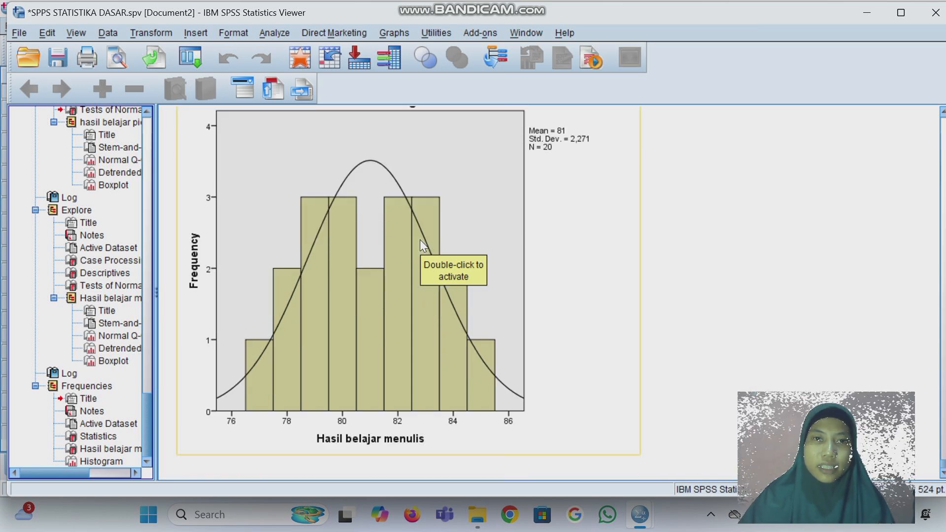
scroll(420, 241, "up", 2)
scroll(421, 241, "up", 2)
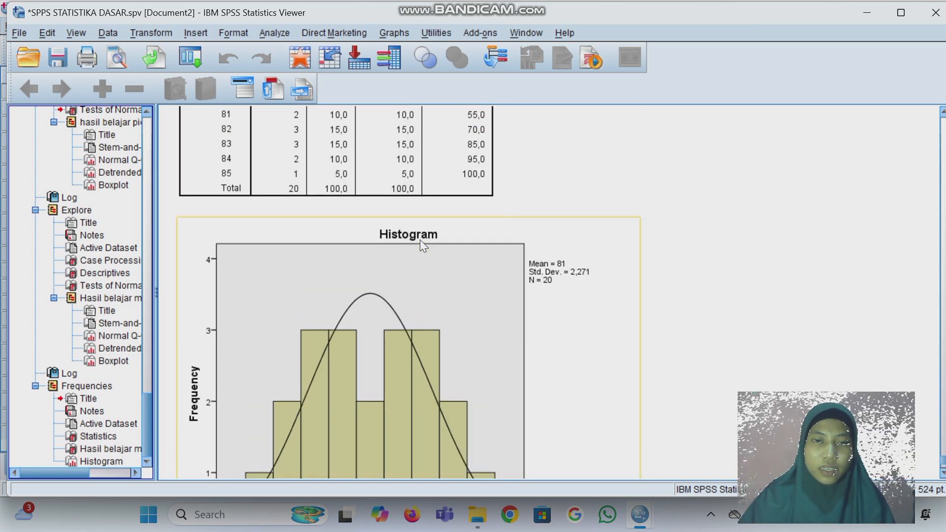
Rerun the Frequencies analysis of Hasil belajar menulis with a pie chart showing frequencies, and review the chart
left_click(272, 36)
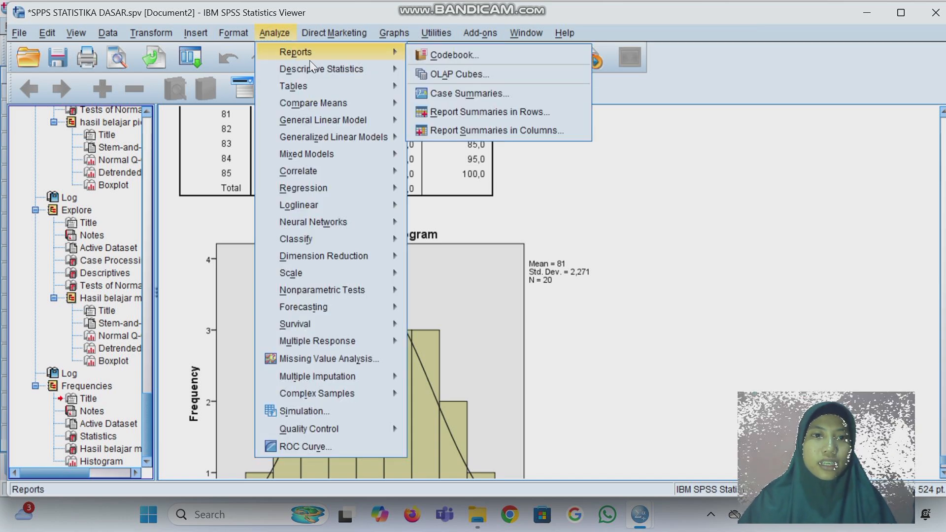
mouse_move(365, 72)
left_click(429, 70)
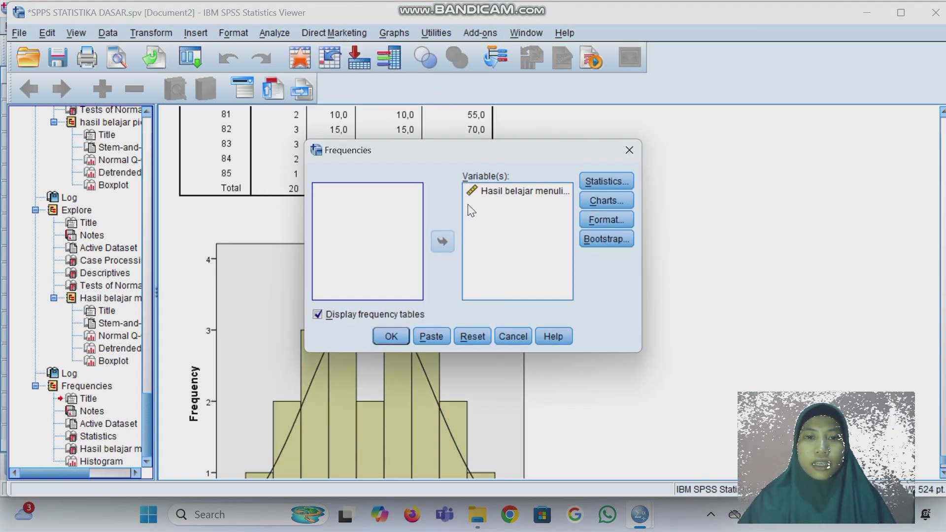
left_click(602, 200)
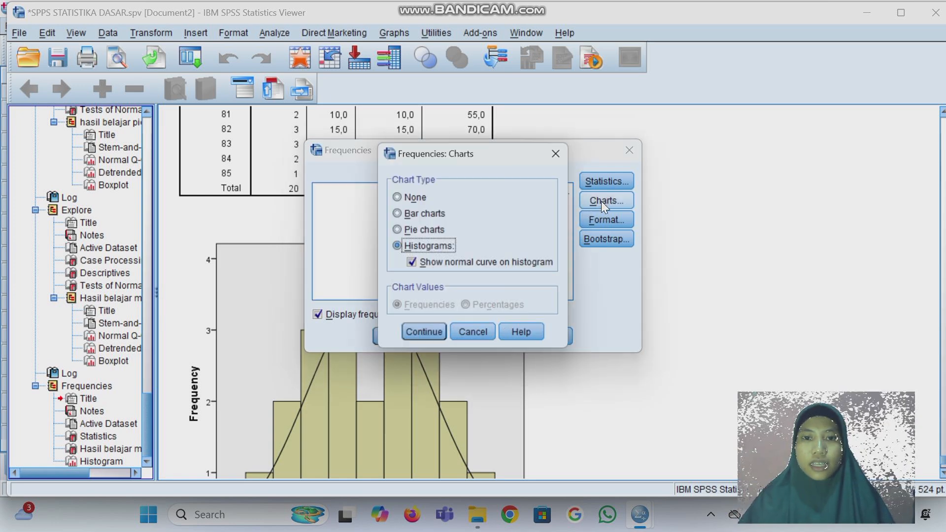
left_click(398, 231)
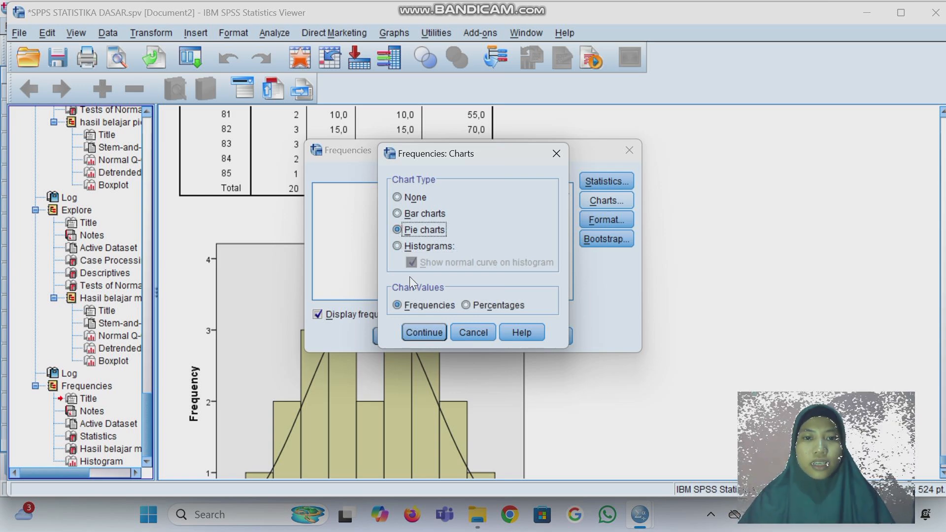
left_click(430, 333)
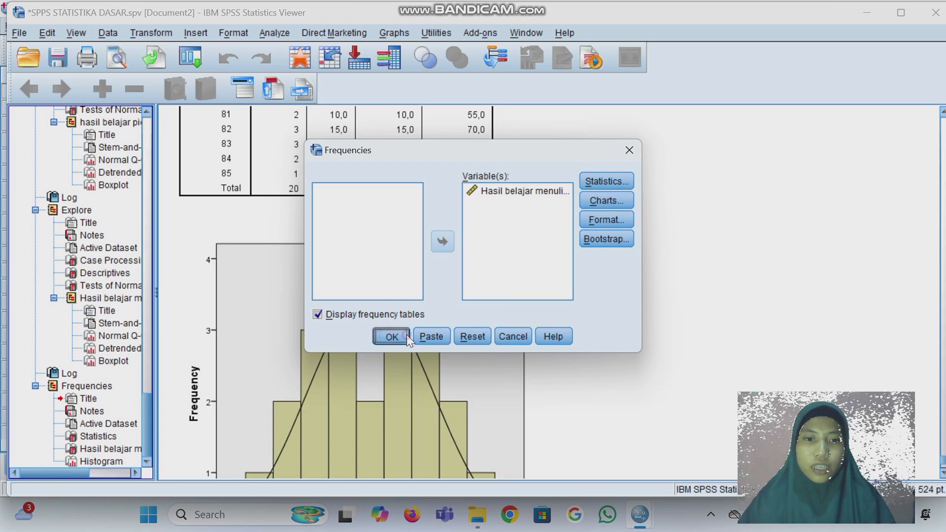
left_click(392, 336)
scroll(407, 333, "down", 2)
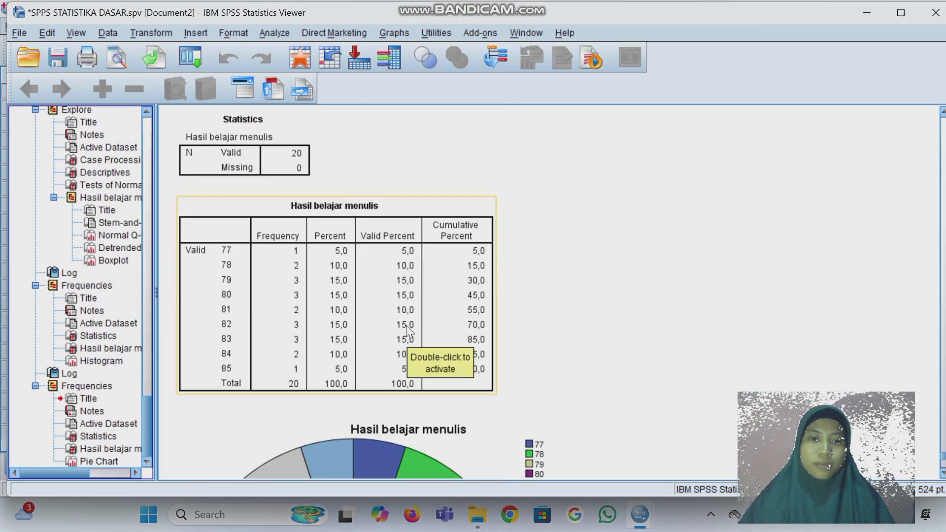
scroll(407, 327, "down", 3)
left_click(406, 325)
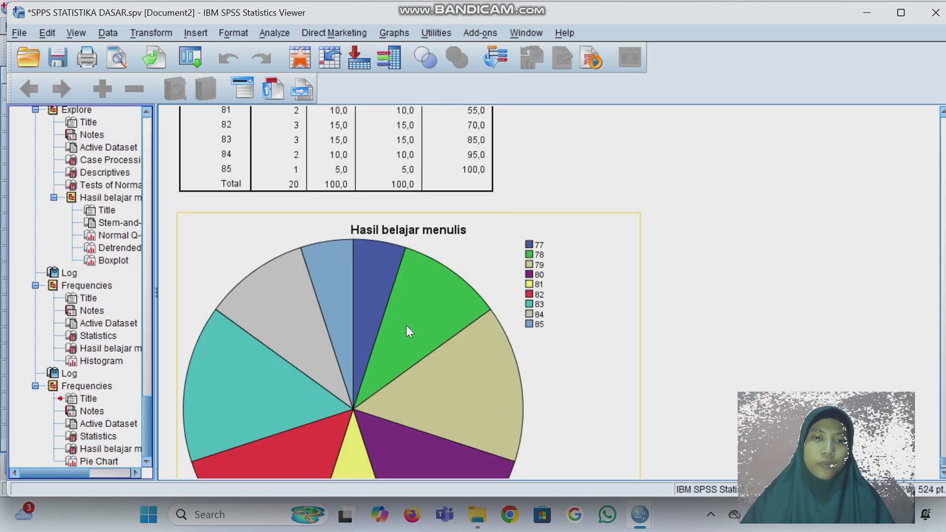
scroll(406, 325, "down", 3)
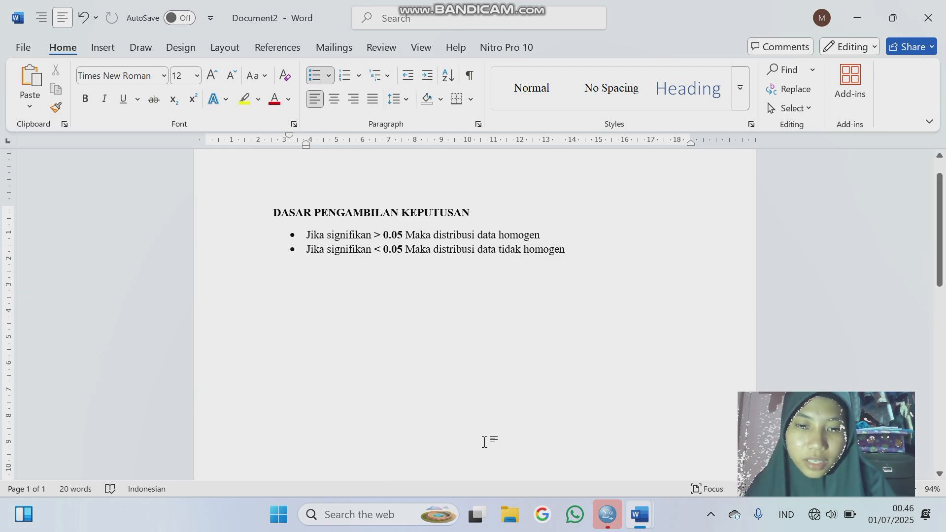
Switch to the SPSS data on Desktop 2 and examine the scores in VAR00001 alongside the group codes in VAR00002 across all rows
mouse_move(476, 517)
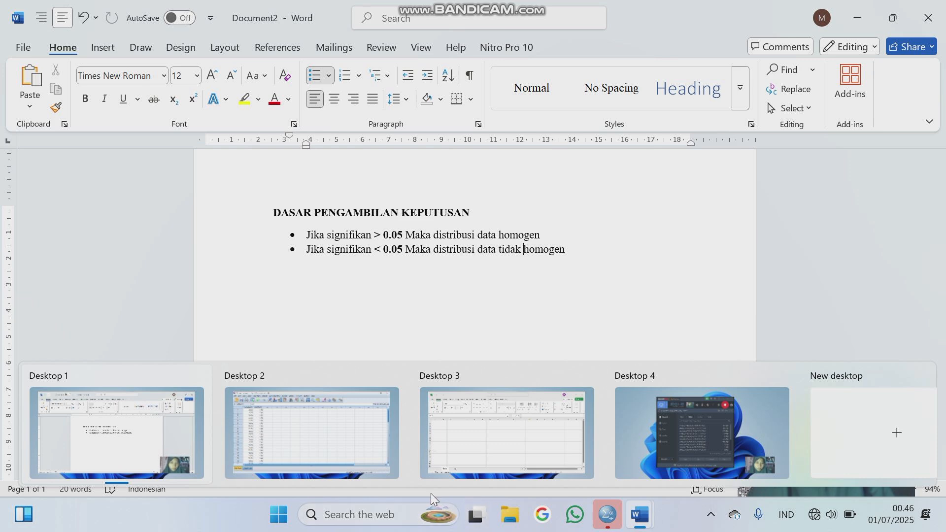
left_click(302, 424)
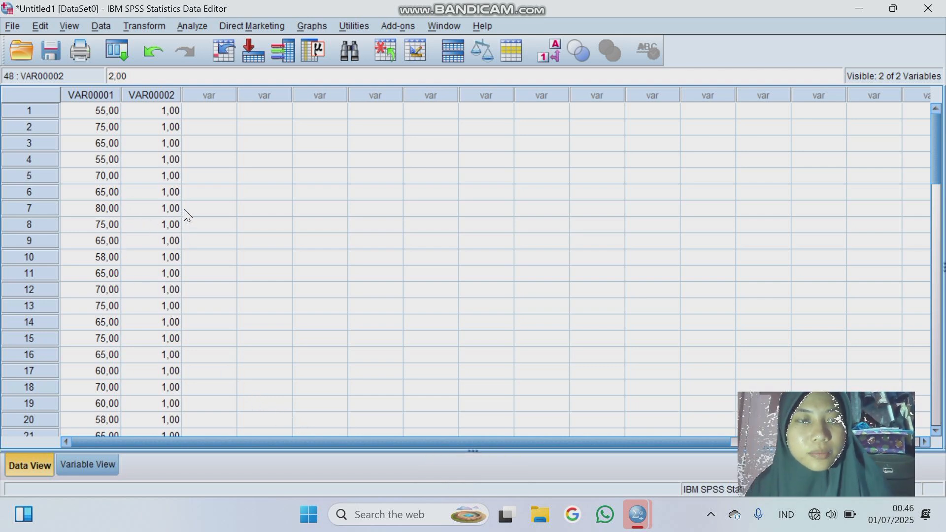
scroll(159, 188, "down", 2)
scroll(157, 189, "down", 3)
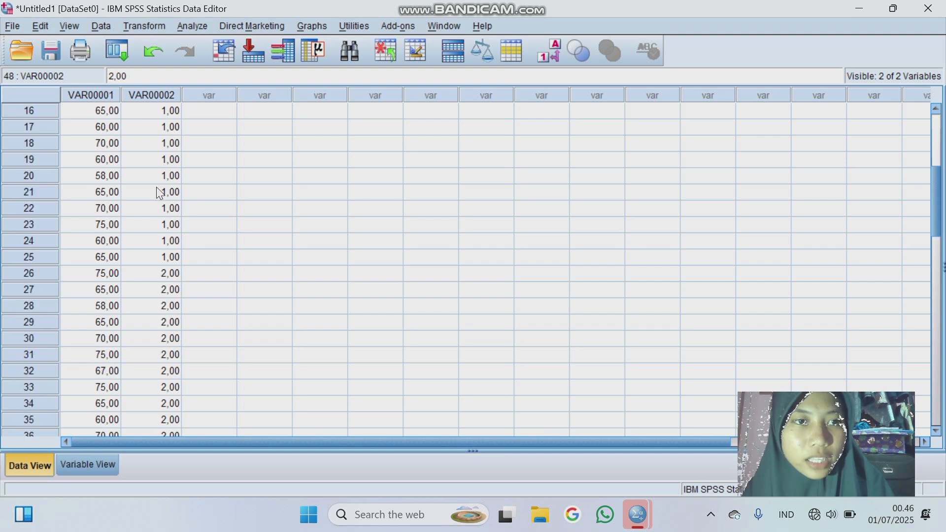
scroll(158, 190, "down", 7)
scroll(156, 193, "up", 6)
scroll(158, 200, "up", 6)
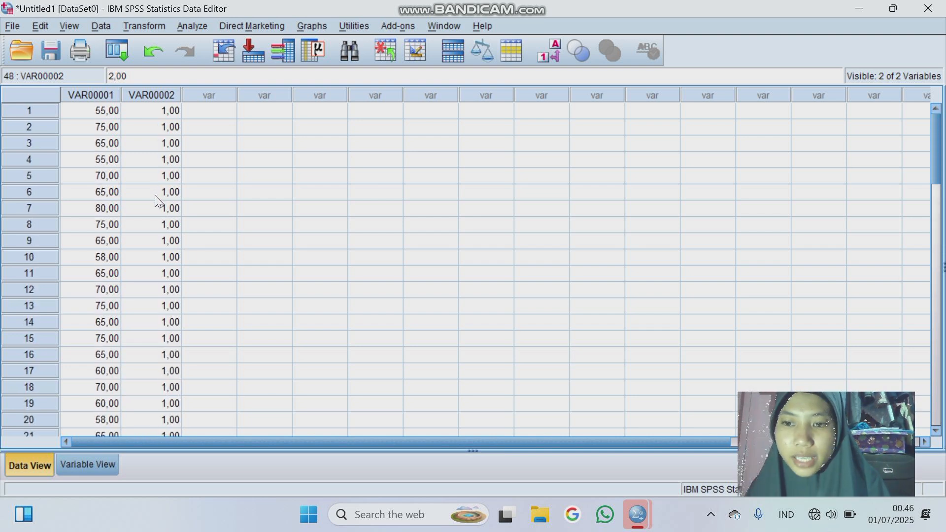
scroll(118, 163, "down", 12)
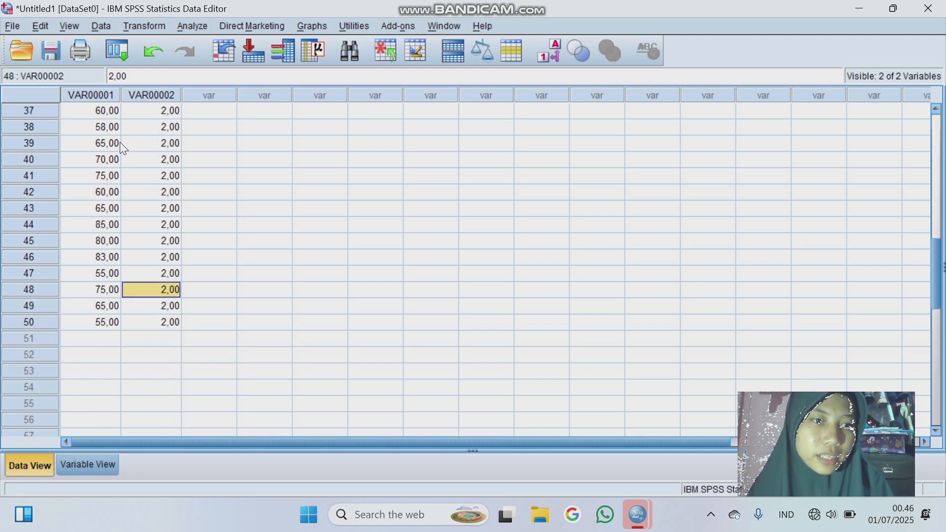
scroll(123, 149, "up", 12)
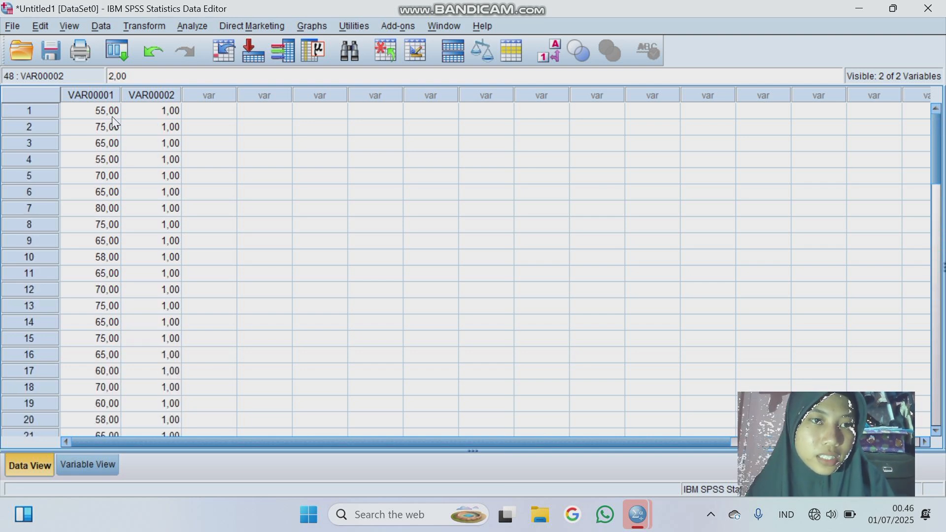
scroll(105, 108, "down", 1)
scroll(103, 107, "up", 1)
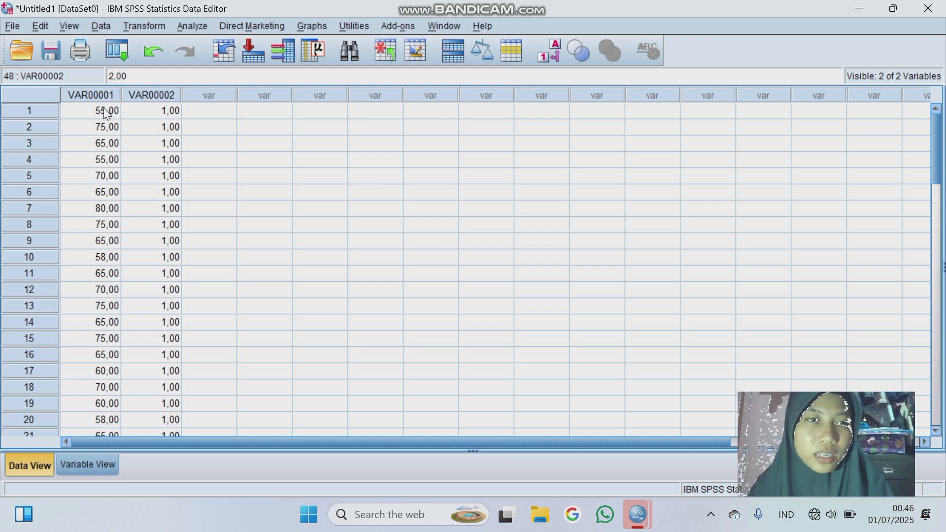
scroll(107, 113, "down", 11)
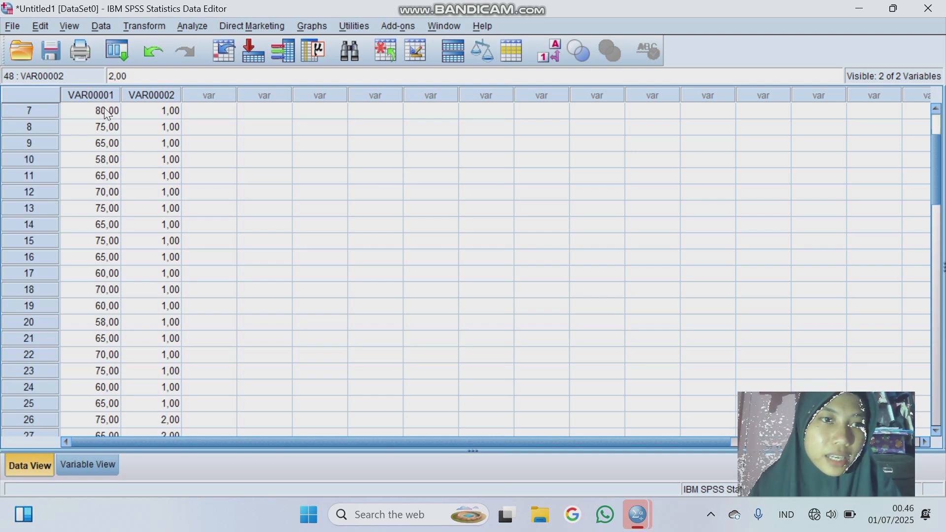
scroll(107, 113, "down", 1)
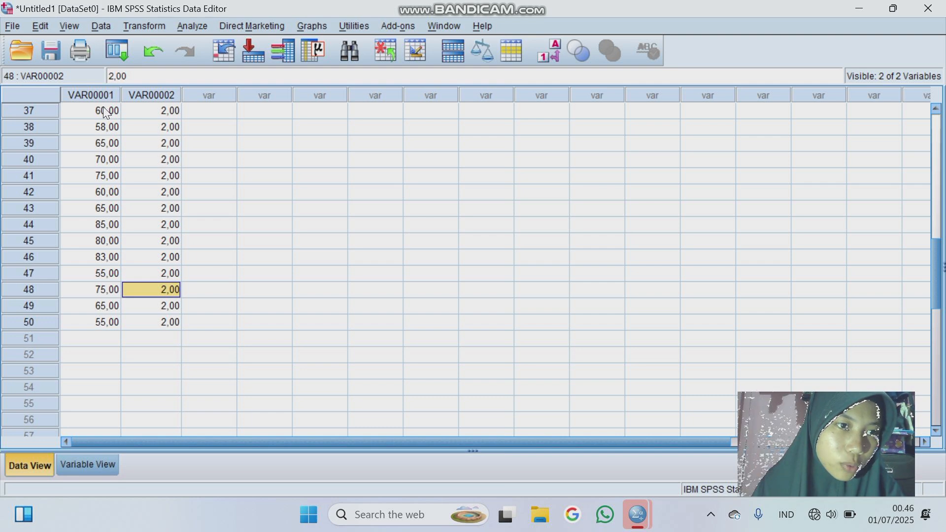
scroll(107, 114, "up", 5)
scroll(106, 113, "up", 1)
scroll(106, 113, "down", 4)
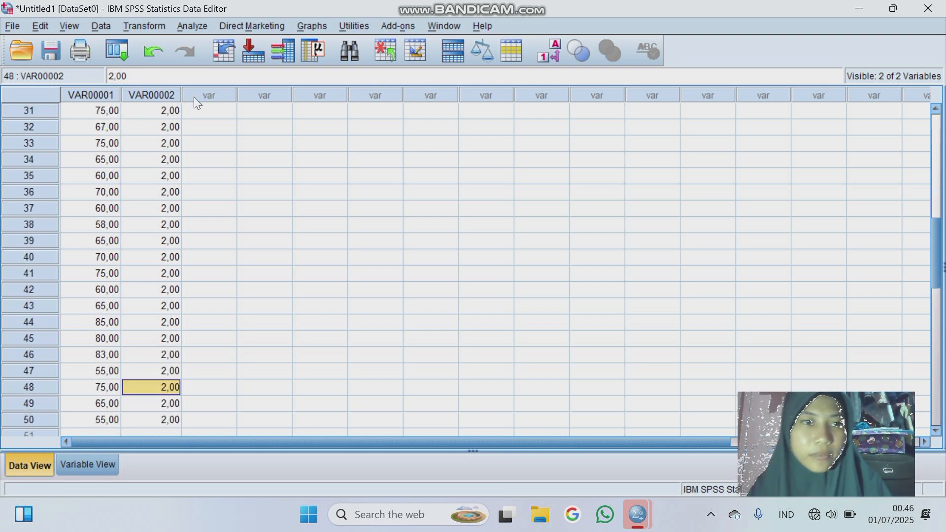
scroll(194, 172, "up", 6)
scroll(188, 163, "up", 1)
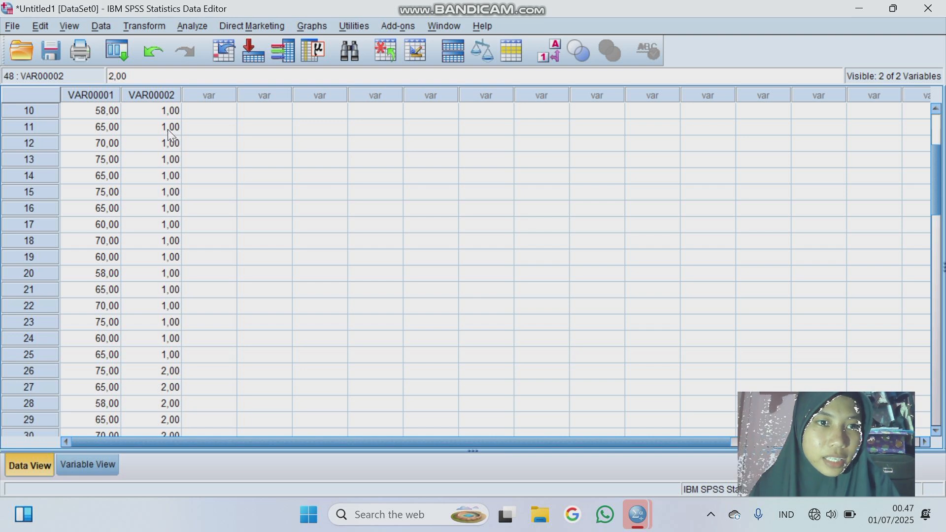
scroll(171, 135, "down", 7)
scroll(172, 143, "up", 10)
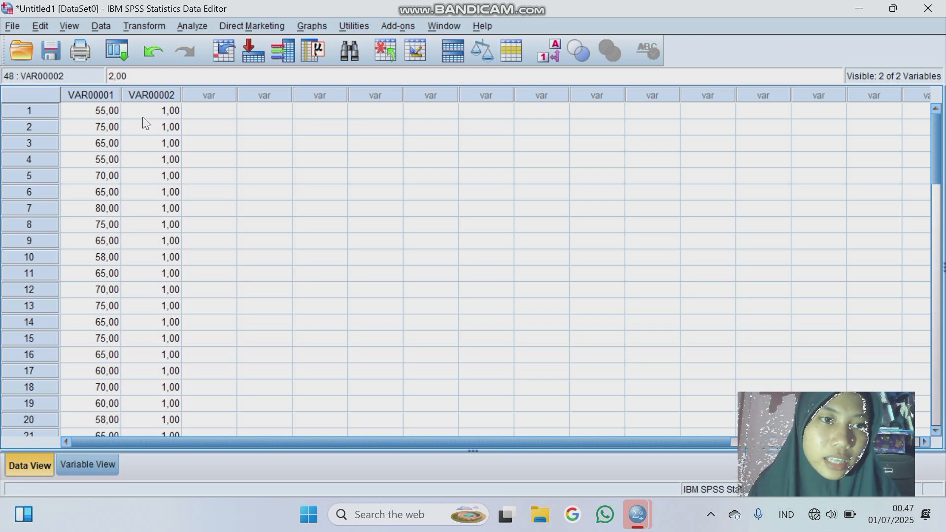
scroll(171, 114, "down", 8)
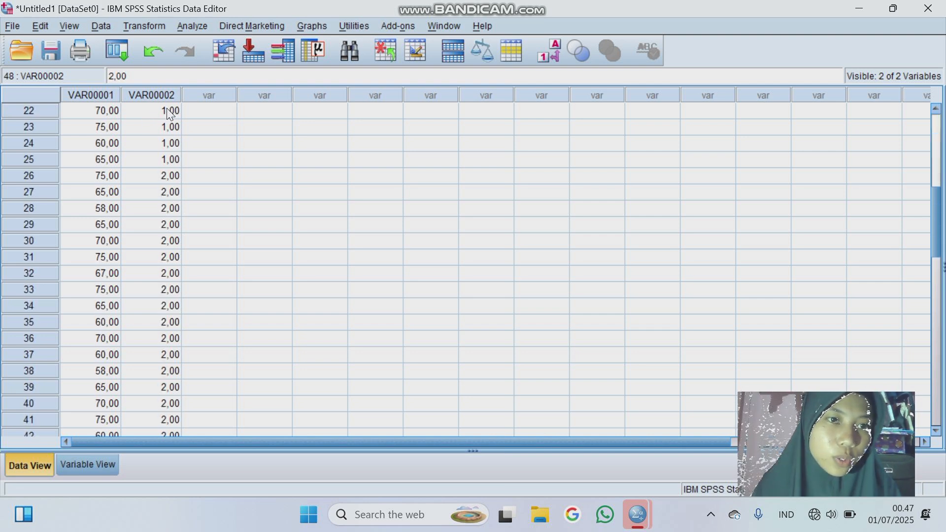
scroll(171, 114, "down", 1)
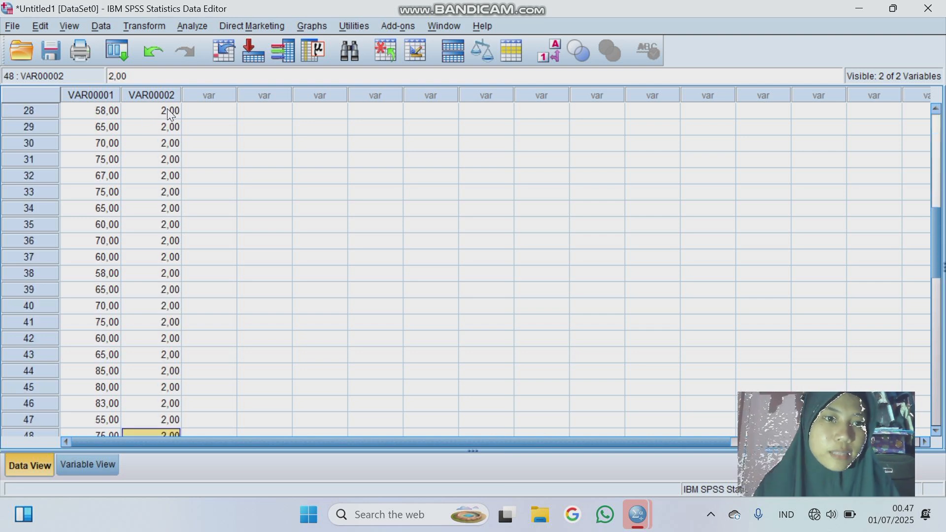
left_click(155, 117)
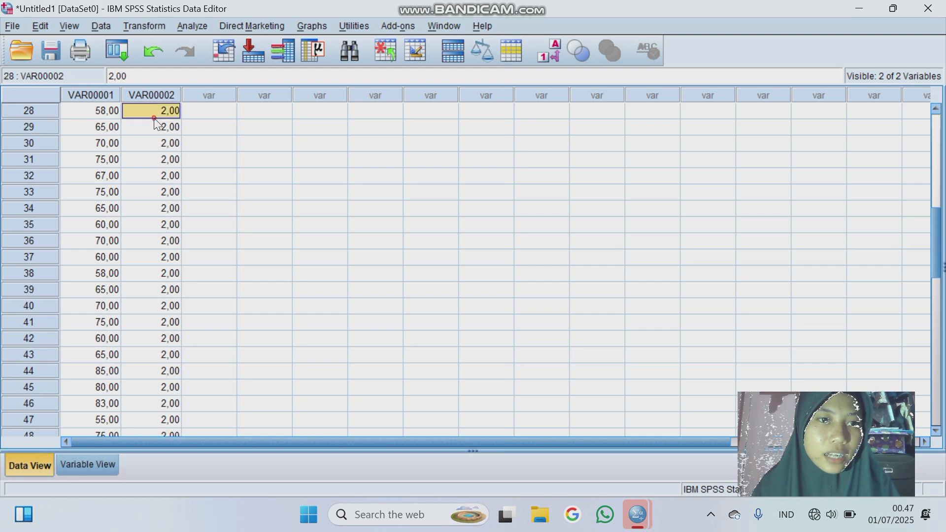
scroll(169, 121, "up", 3)
scroll(171, 126, "up", 4)
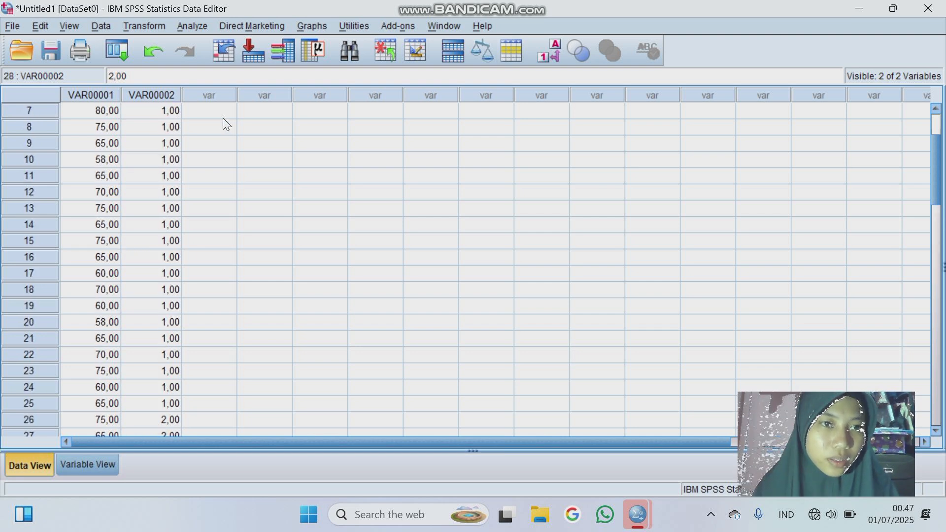
left_click(223, 127)
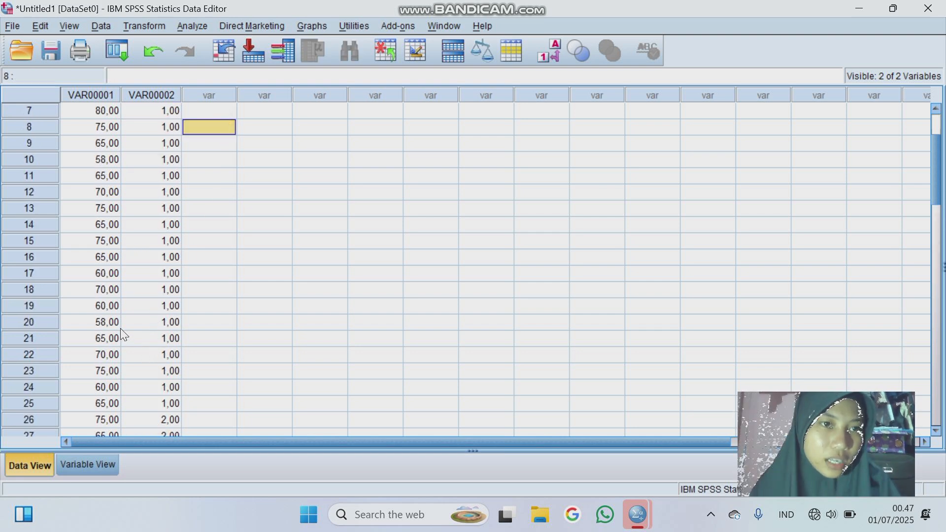
Rename the first variable, VAR00001, as HASIL in the variable definitions
left_click(98, 476)
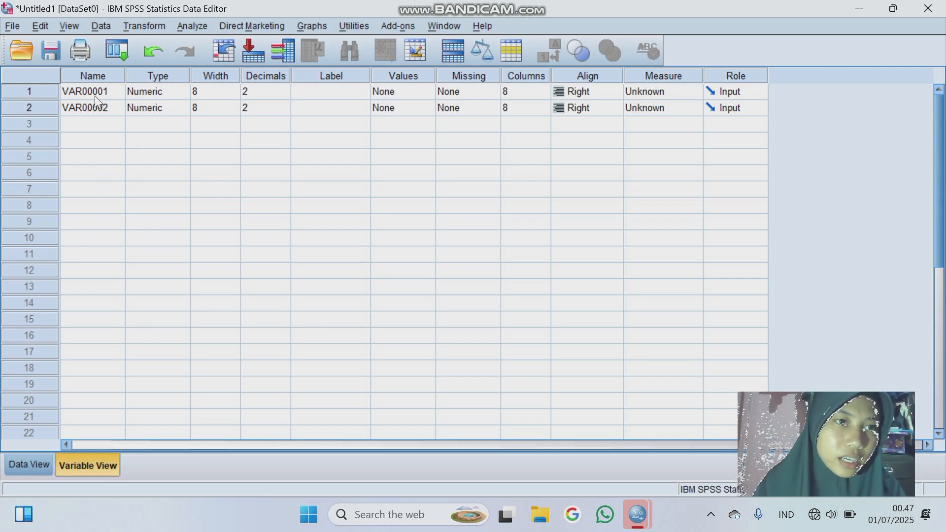
left_click(111, 97)
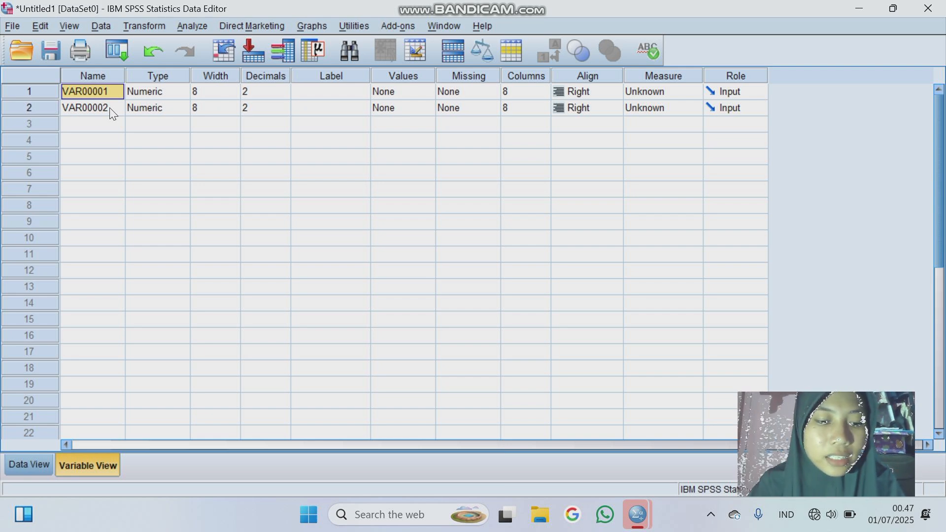
key("BackSpace")
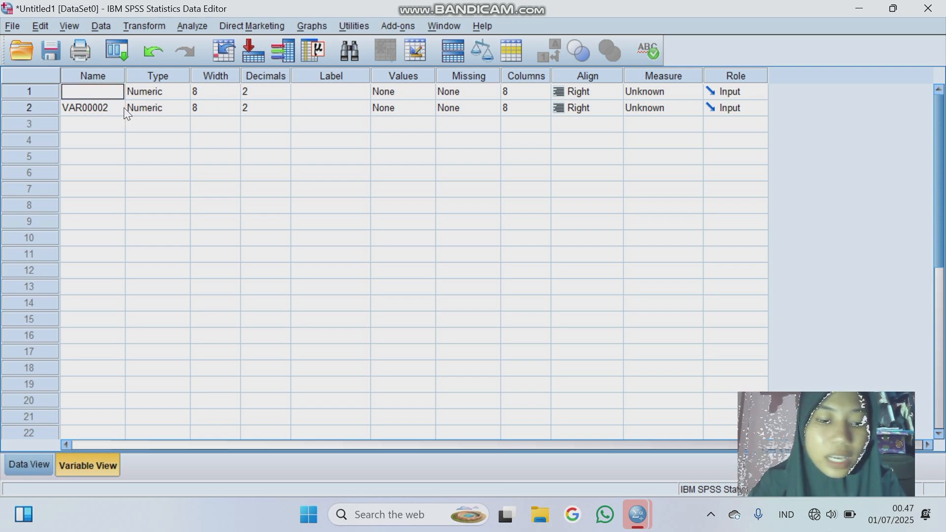
type("h")
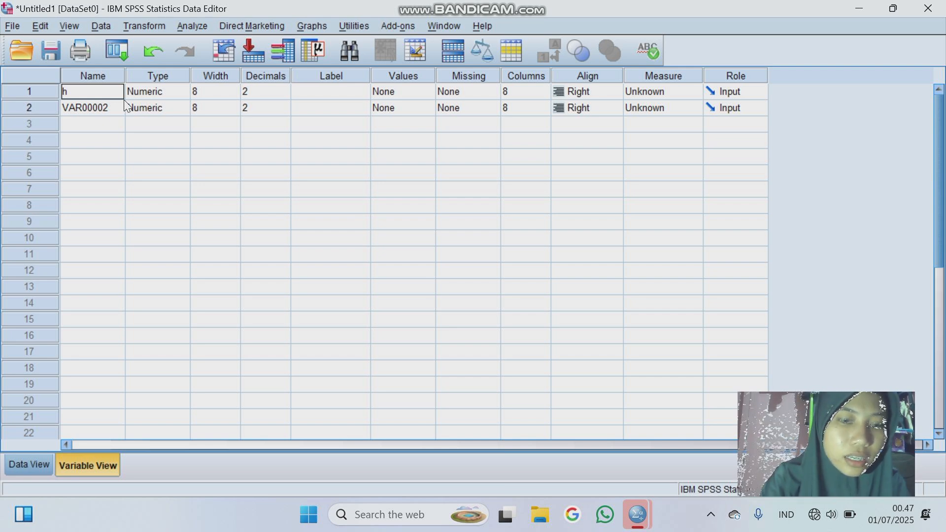
key("BackSpace")
type("H")
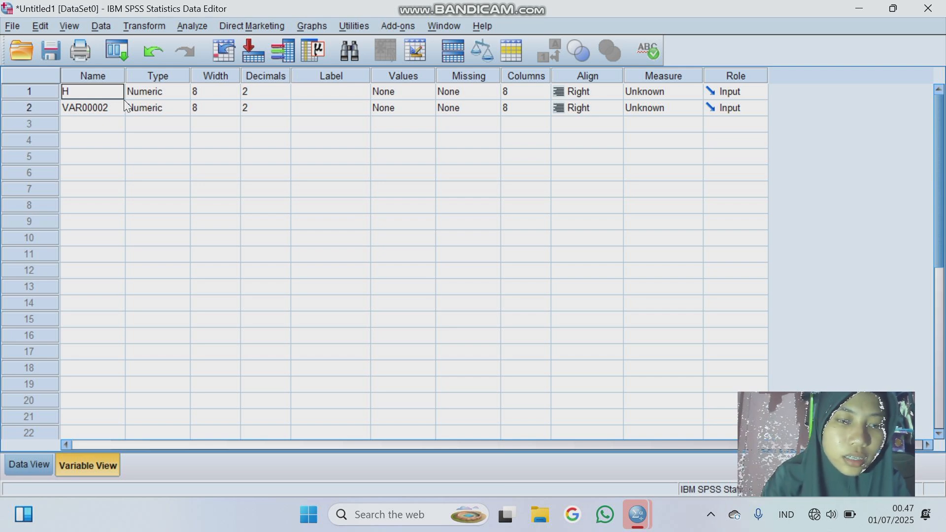
type("AS")
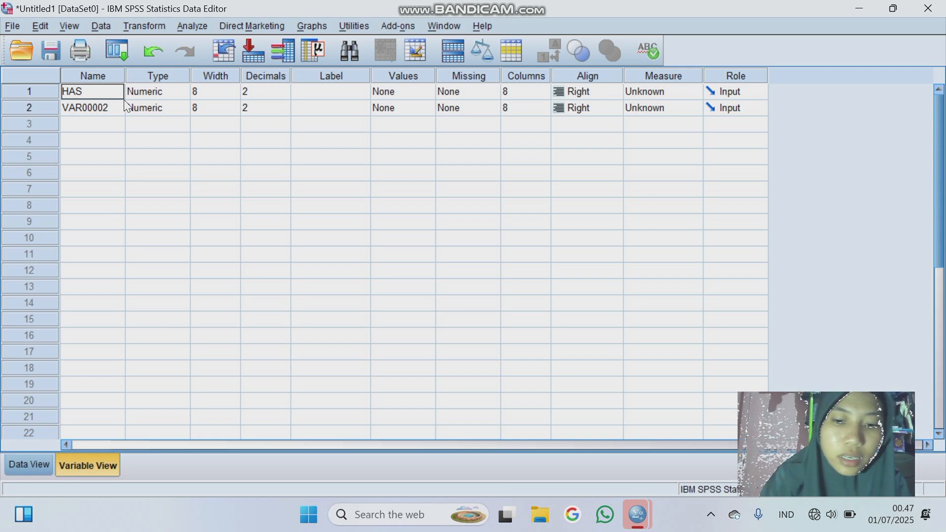
type("IL")
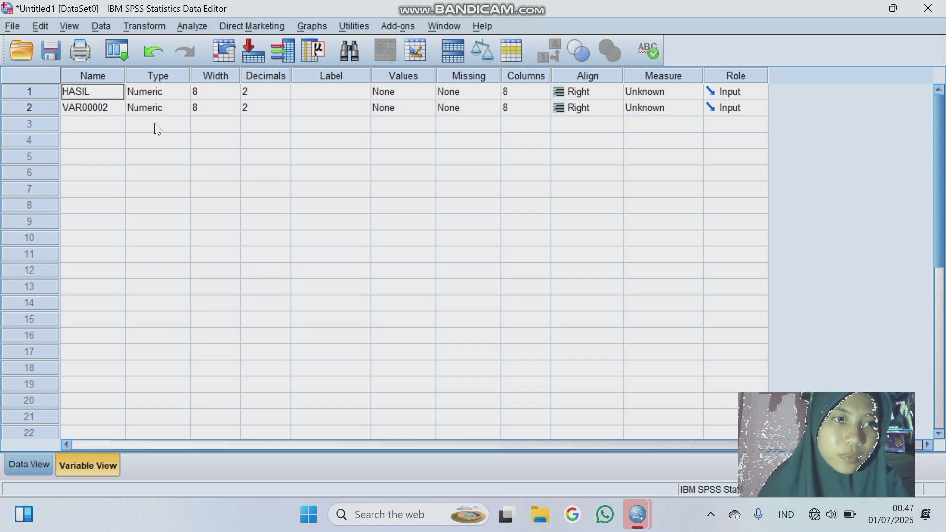
Rename the second variable, VAR00002, as kelas
left_click(116, 112)
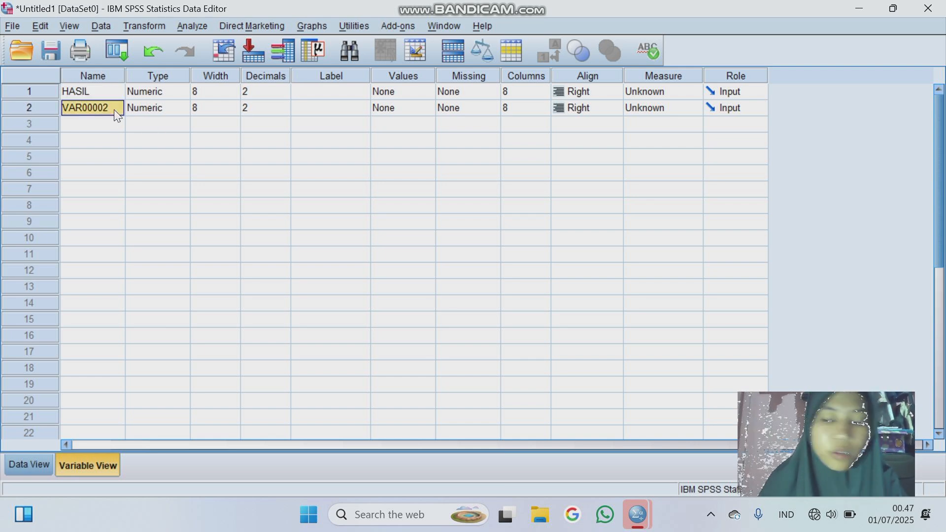
key("BackSpace")
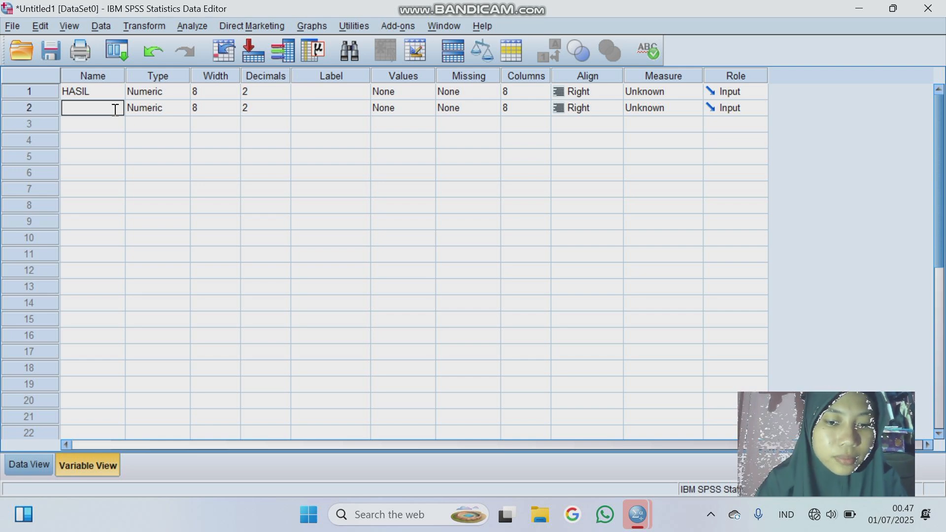
type("ke")
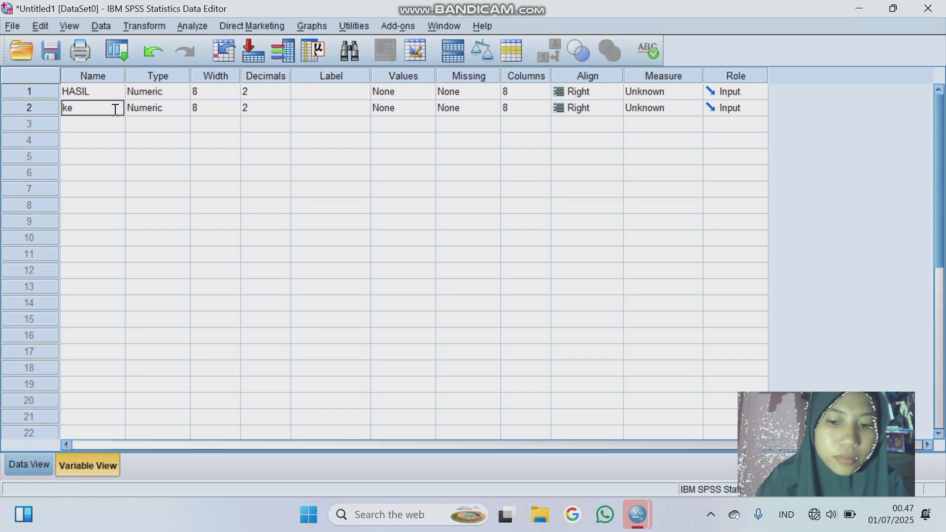
type("las")
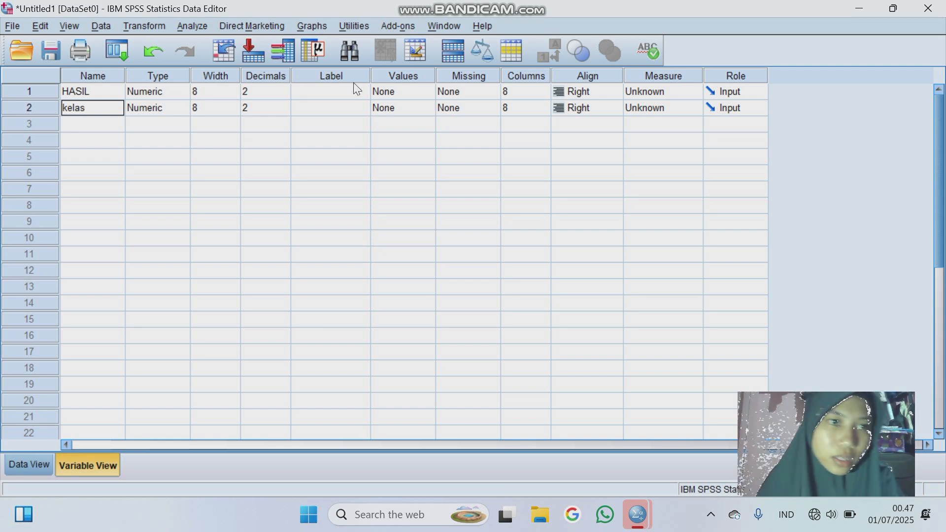
Set the decimals to 0 for HASIL and to 1 for kelas
left_click(264, 88)
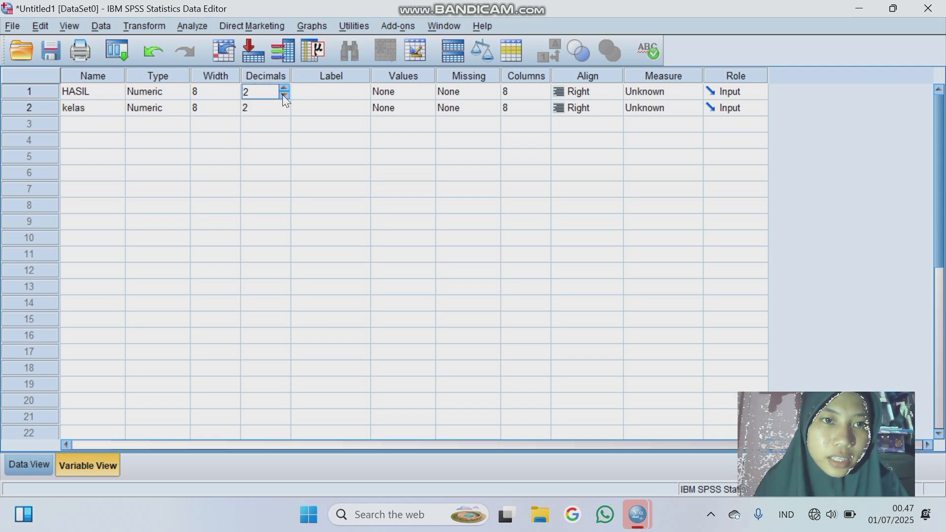
left_click(284, 95)
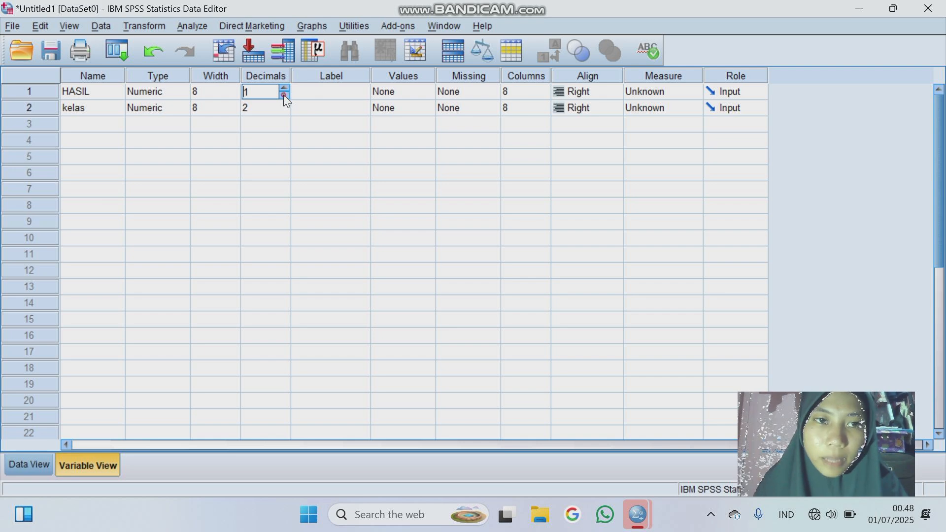
left_click(283, 95)
left_click(283, 105)
left_click(282, 105)
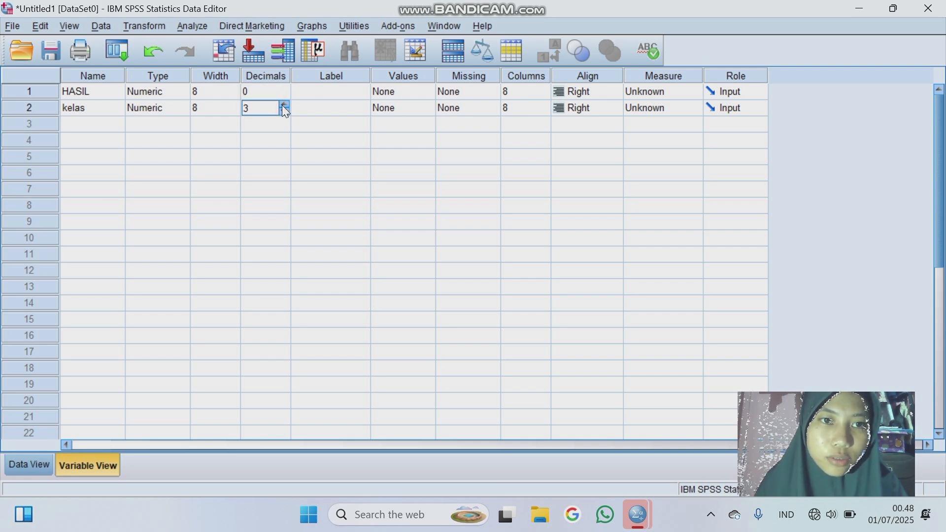
left_click(284, 112)
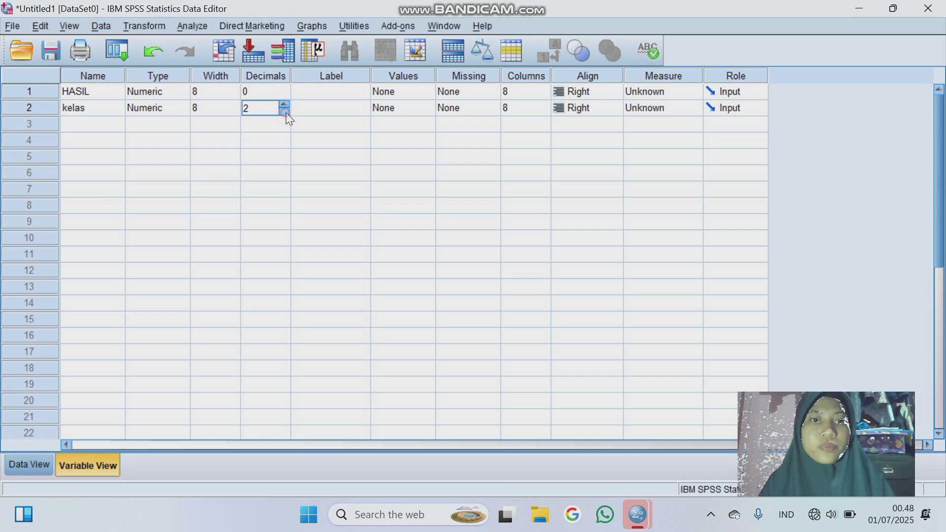
left_click(284, 111)
Label the HASIL variable "Hasil belajar pidato" and the kelas variable "kelas"
left_click(347, 93)
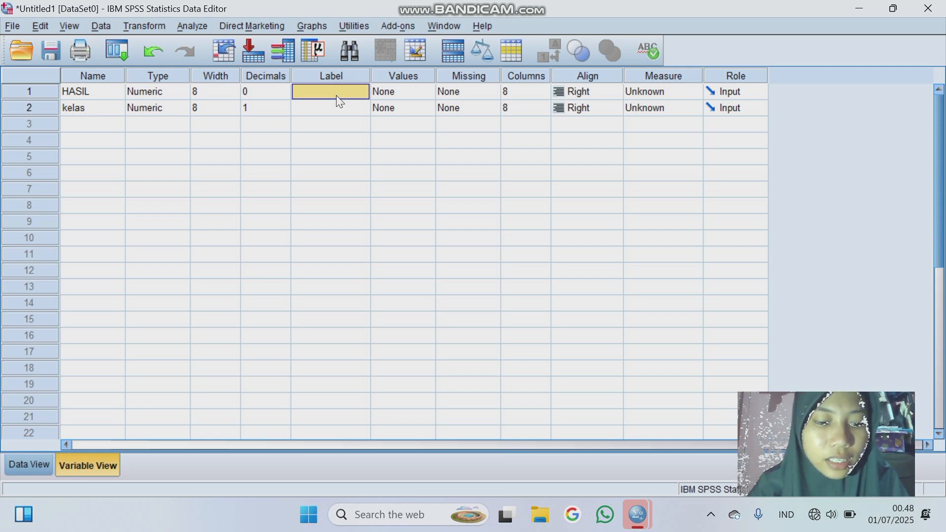
type("Has")
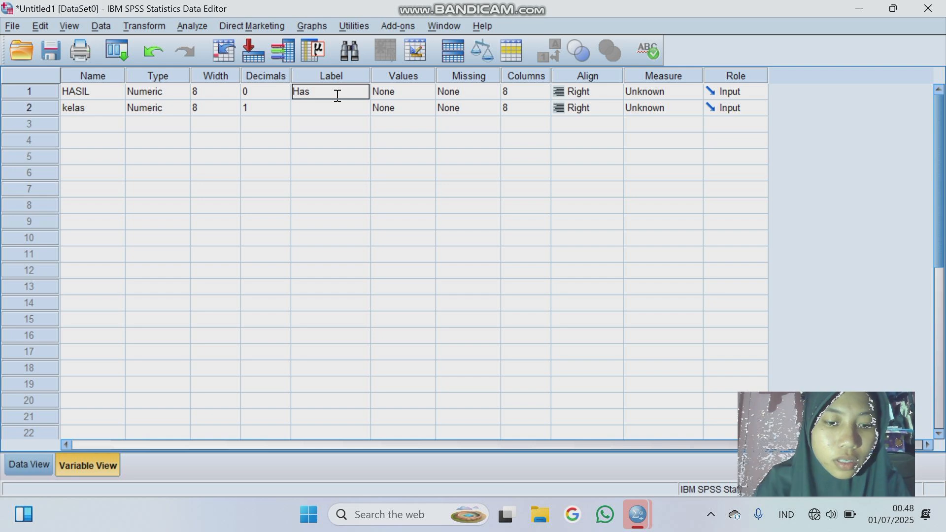
type("il be")
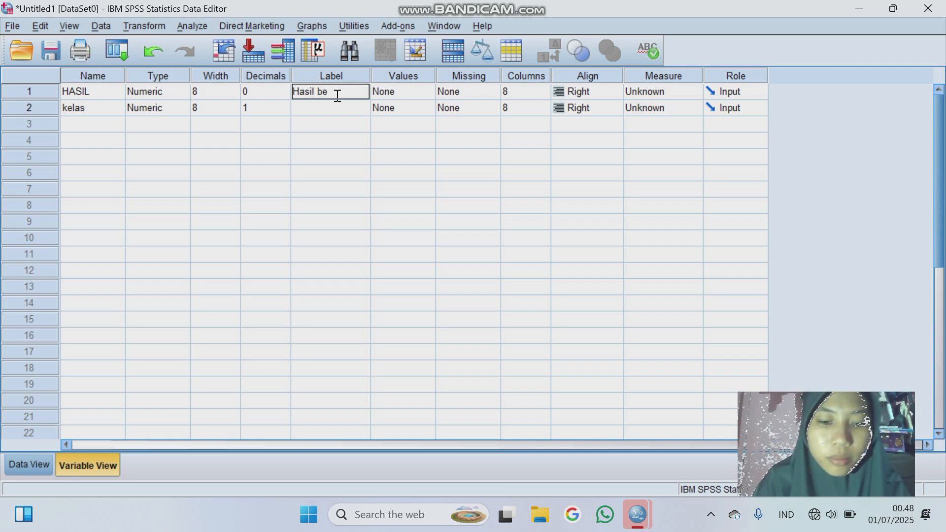
type("laja")
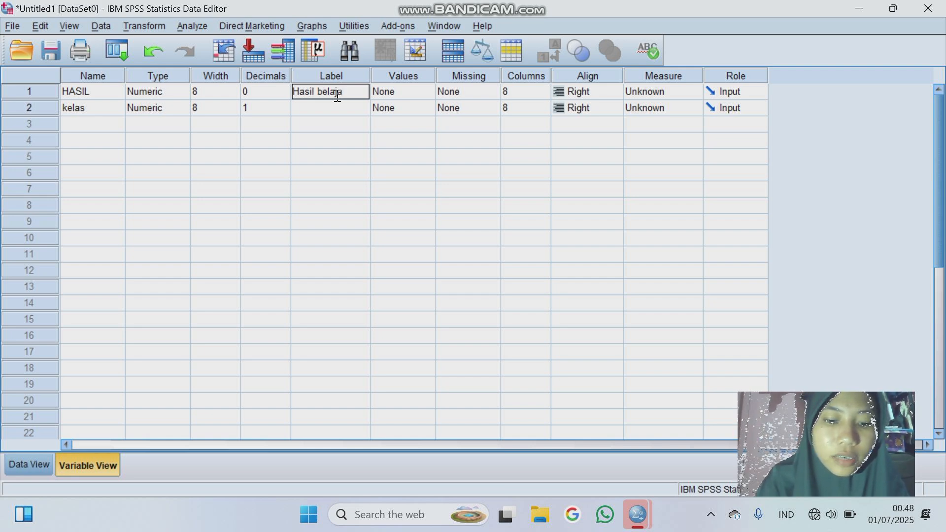
type("r pi")
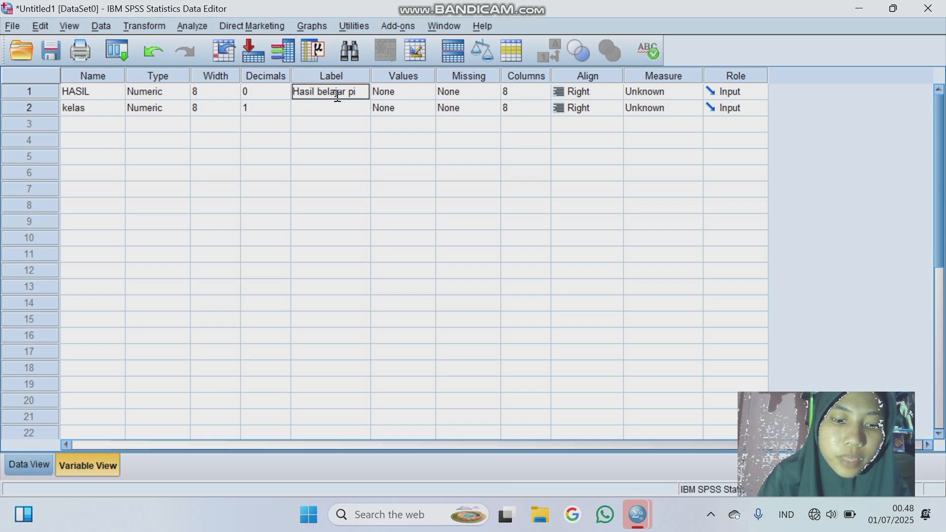
type("dato")
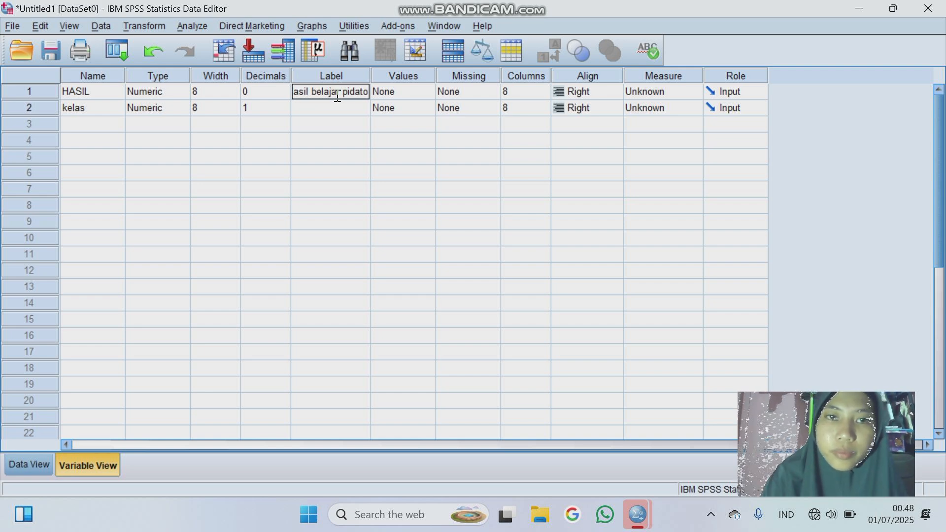
left_click(312, 109)
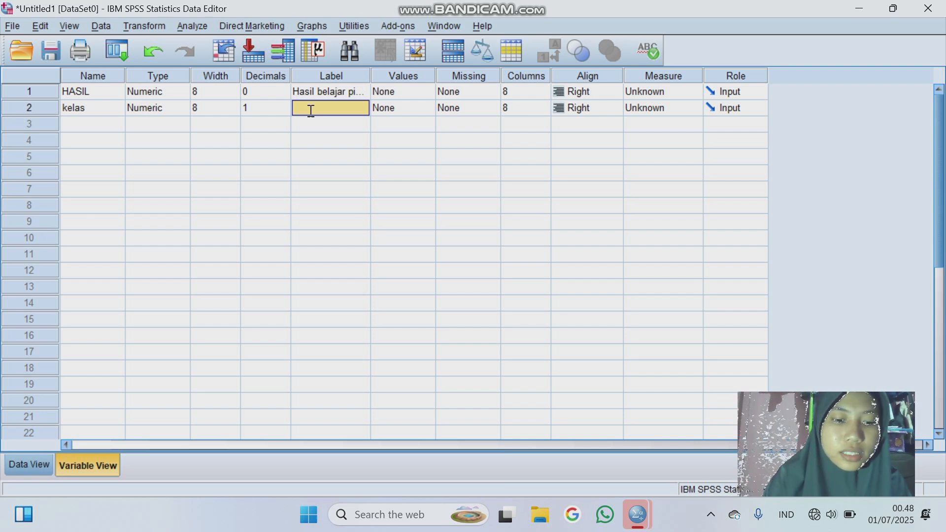
type("kelas")
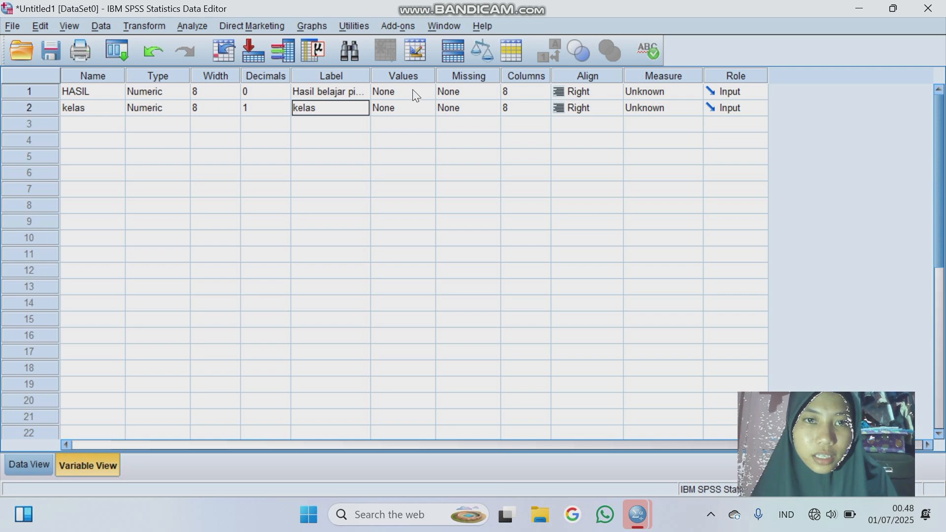
Add a value label to the kelas variable that assigns "Kelas A" to value 1
left_click(418, 111)
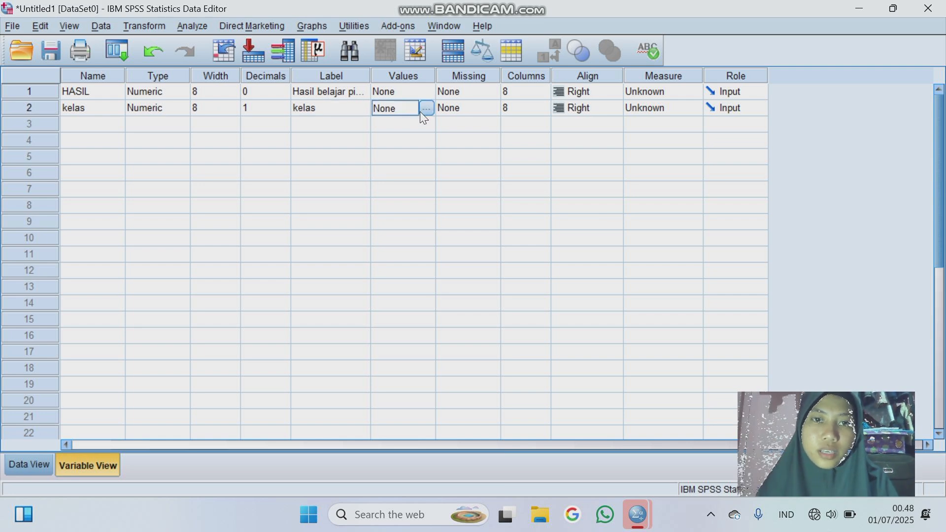
left_click(427, 108)
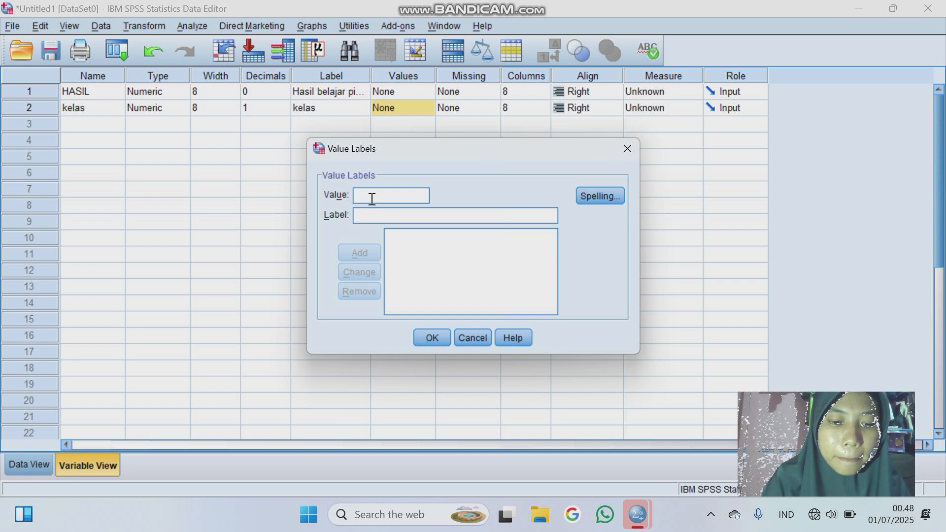
type("1")
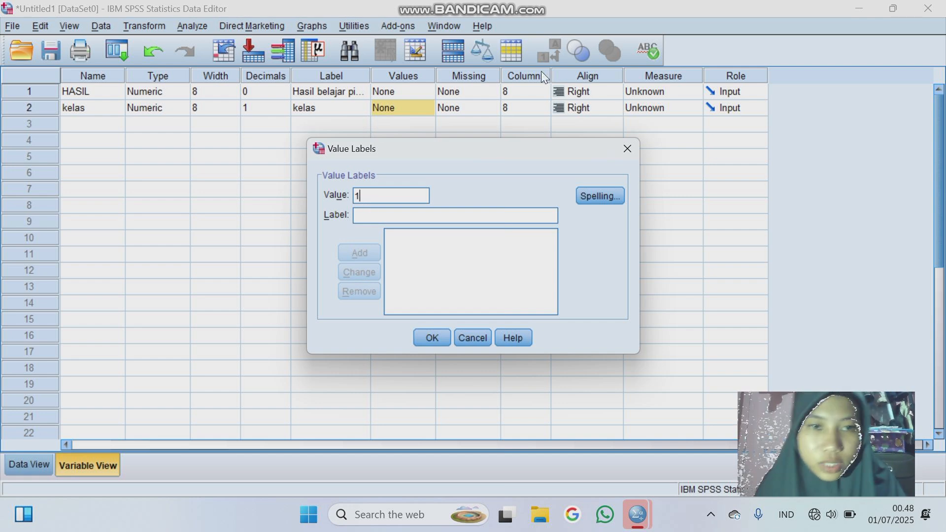
left_click(445, 210)
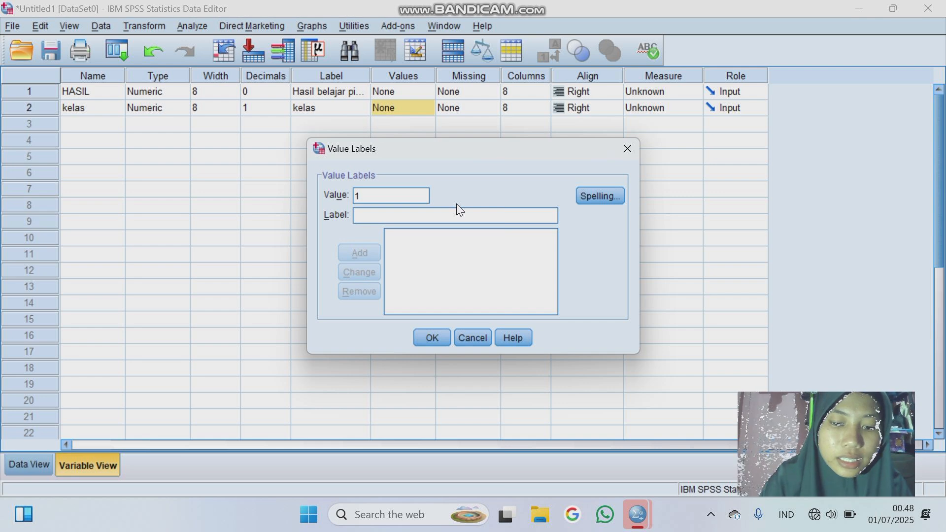
type("ke")
key("BackSpace")
key("BackSpace")
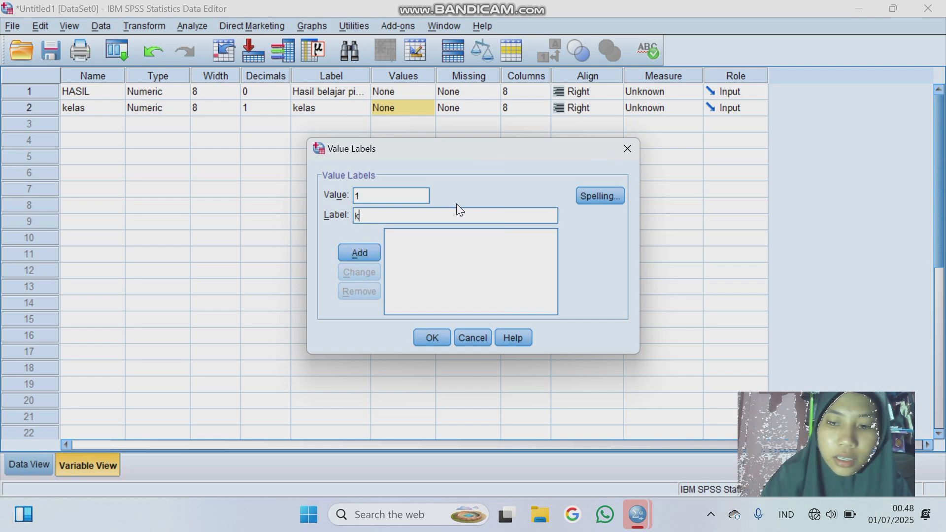
type("K")
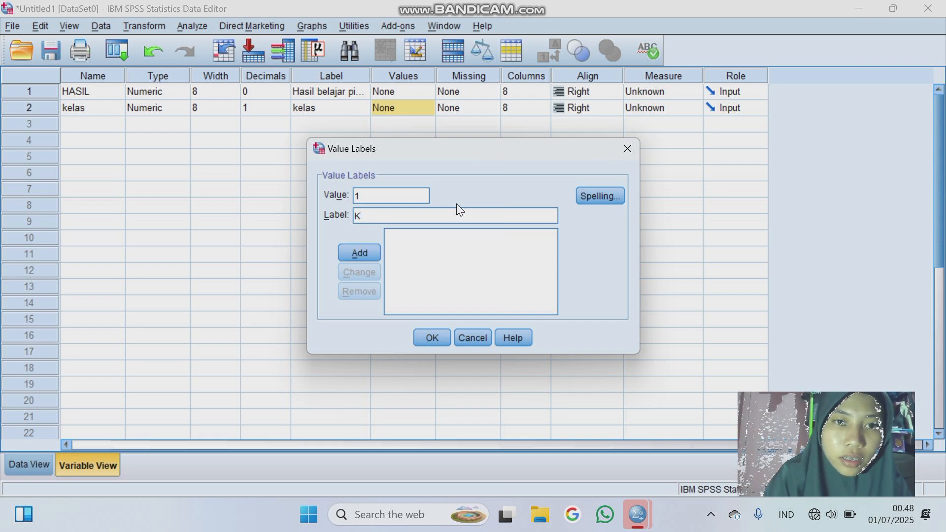
type("elas")
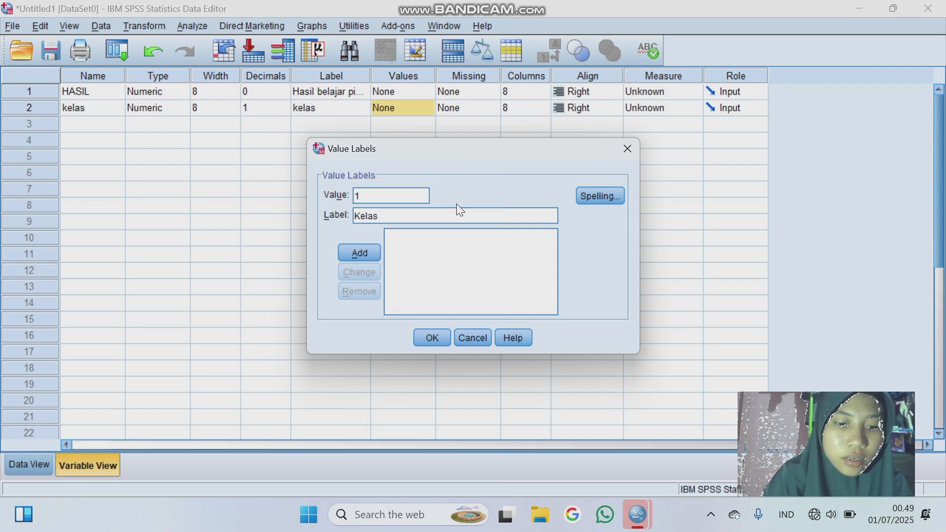
type(" A")
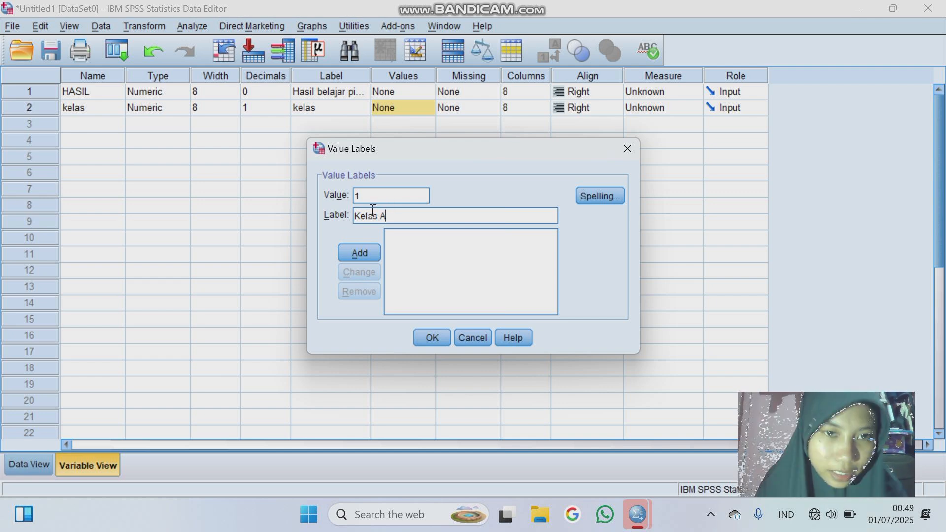
left_click(364, 254)
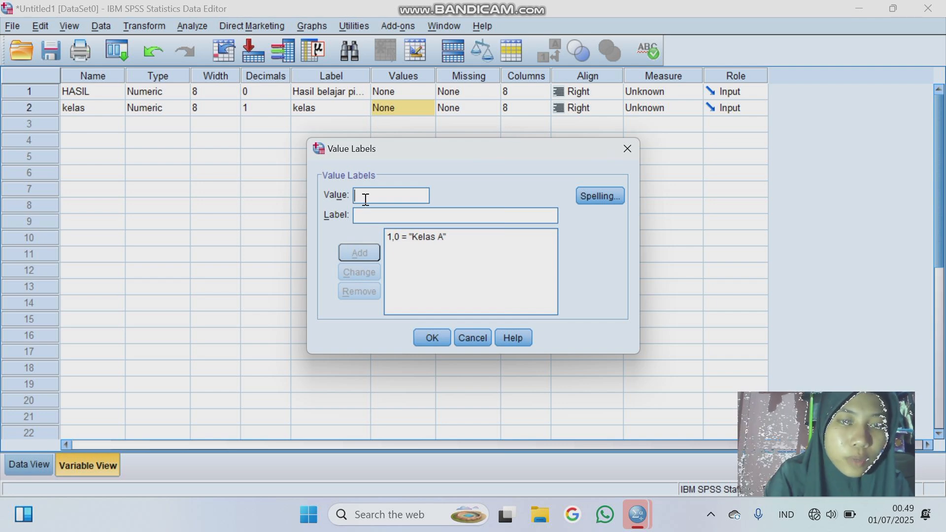
Add the value label "Kelas B" for value 2 of kelas and apply the value labels
type("2")
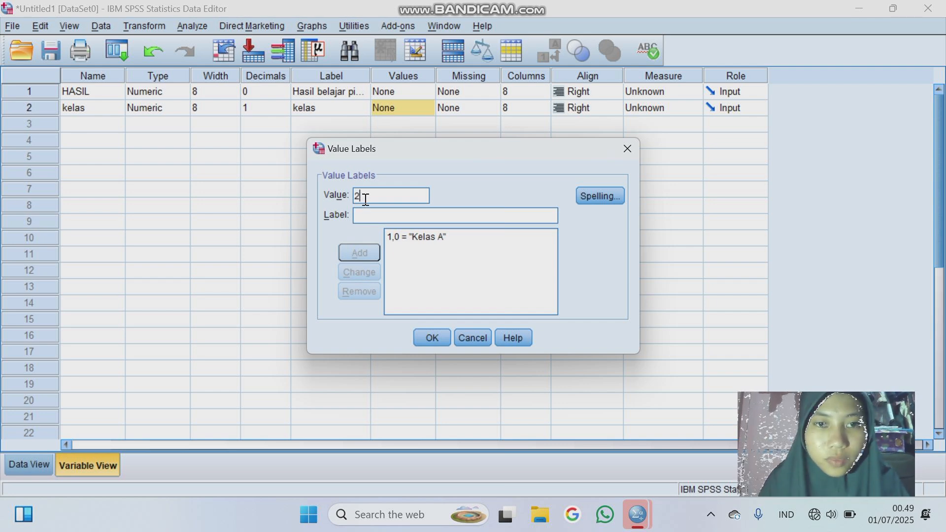
left_click(371, 220)
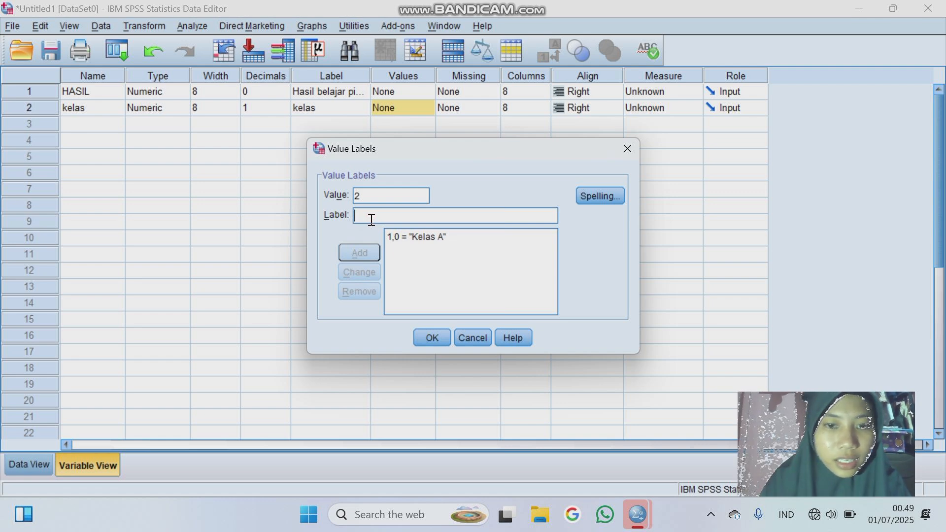
type("Ke")
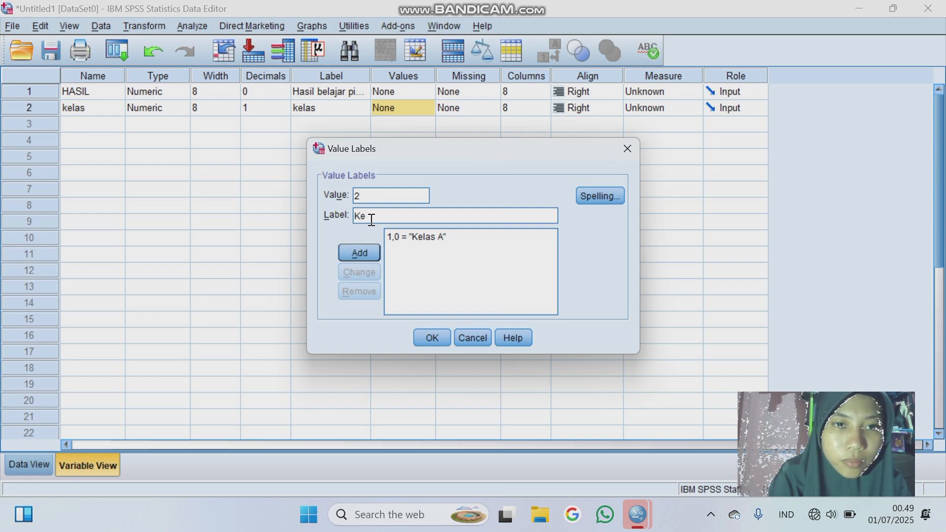
type("las ")
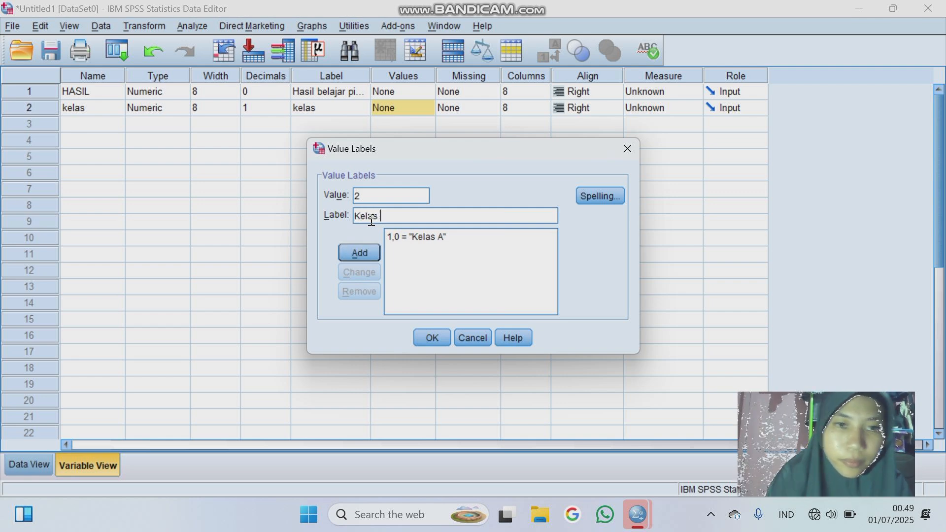
type("B")
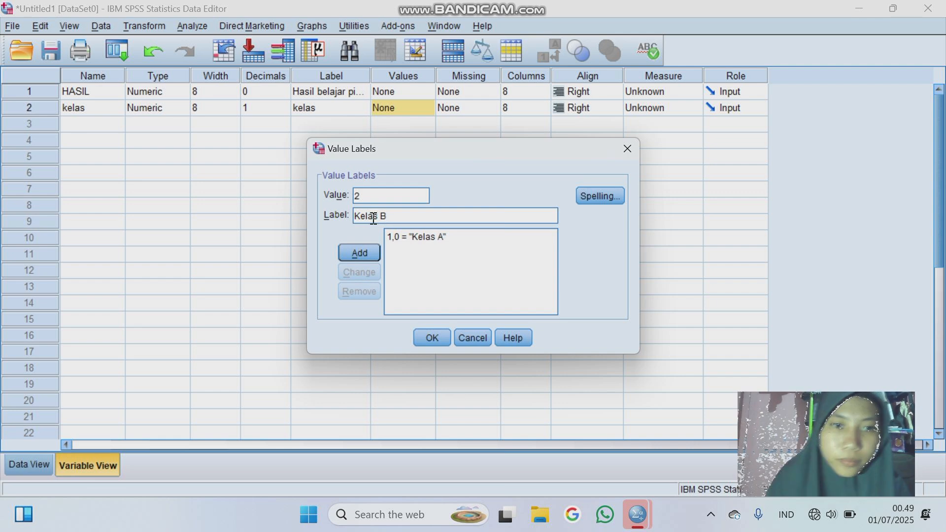
left_click(360, 261)
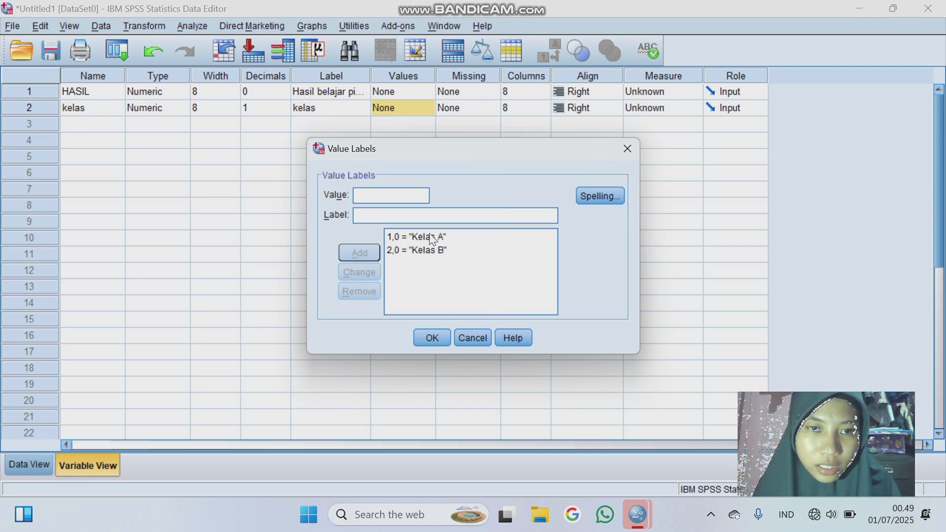
left_click(446, 337)
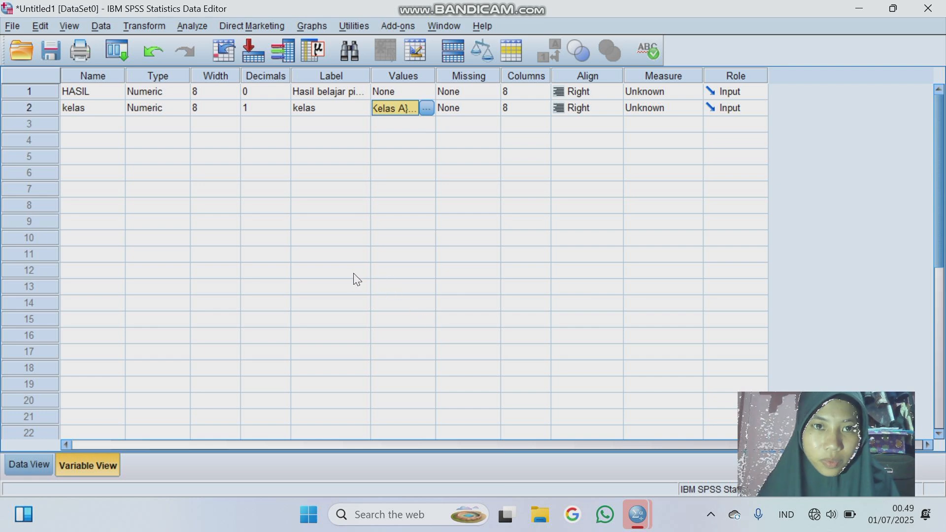
Check how the kelas codes display in the data rows, and set the kelas variable's decimals to 0
left_click(40, 468)
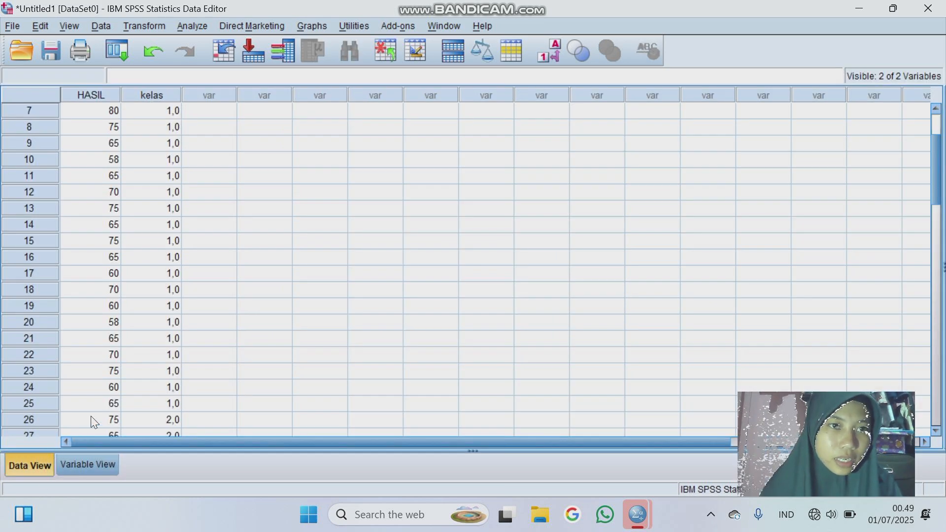
scroll(94, 422, "up", 2)
scroll(94, 422, "down", 15)
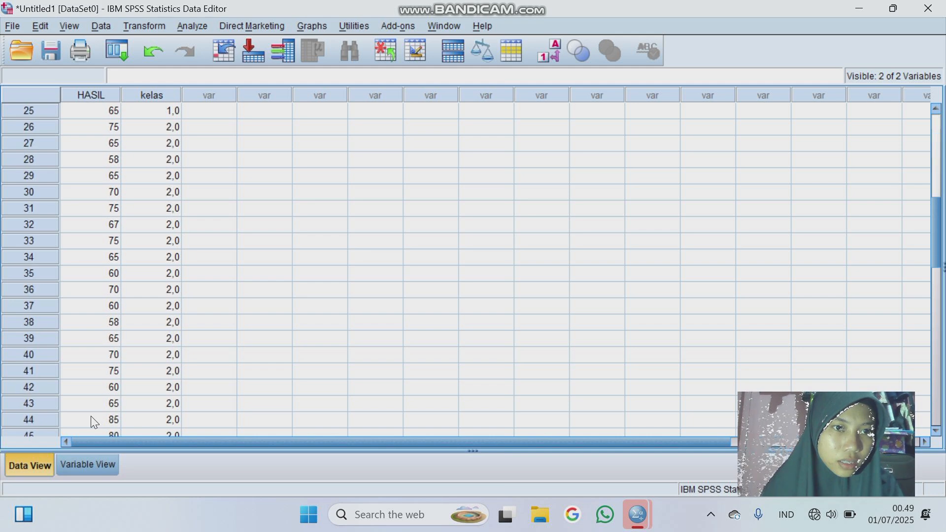
scroll(93, 422, "up", 15)
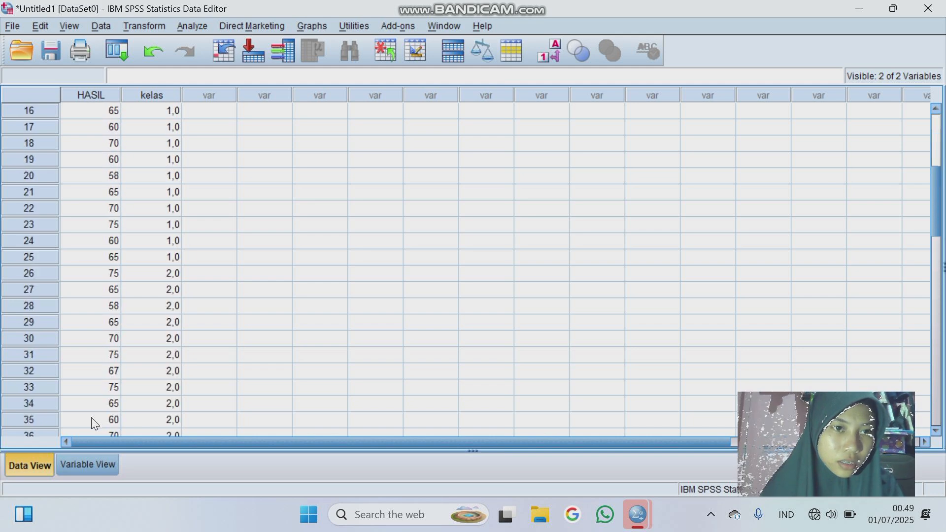
left_click(88, 463)
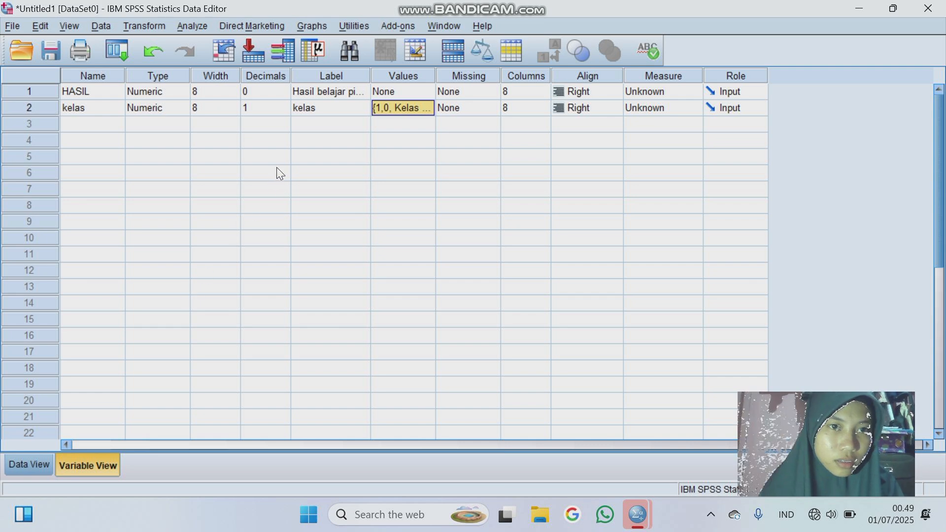
left_click(269, 108)
left_click(285, 112)
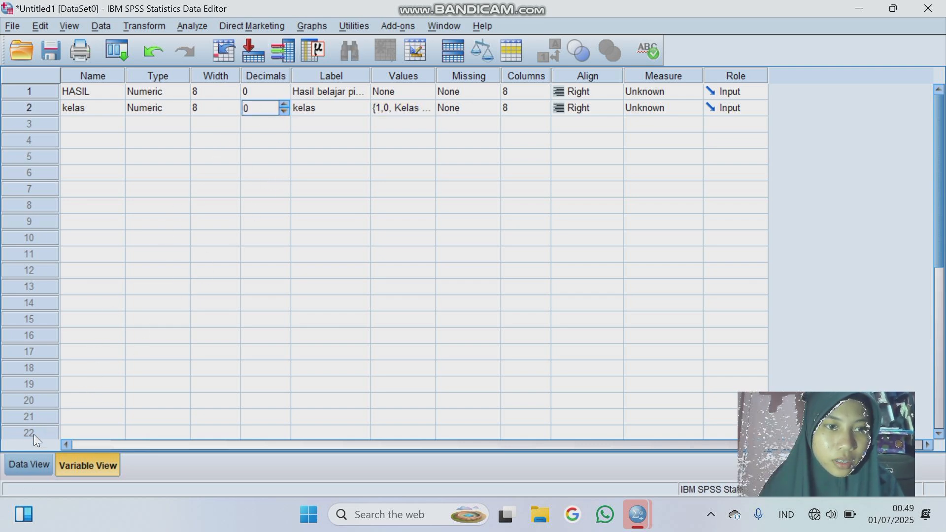
Examine the HASIL scores and kelas group codes in the data rows for both groups
left_click(32, 464)
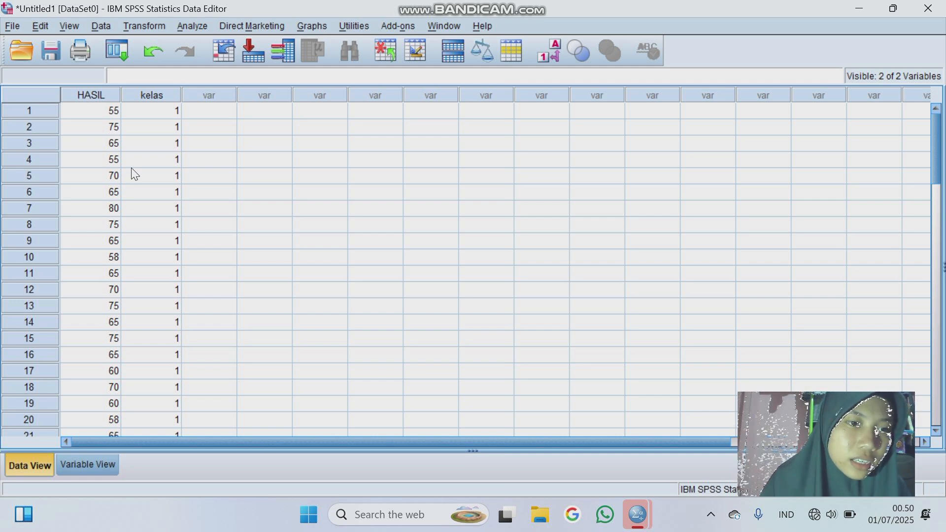
scroll(135, 173, "down", 8)
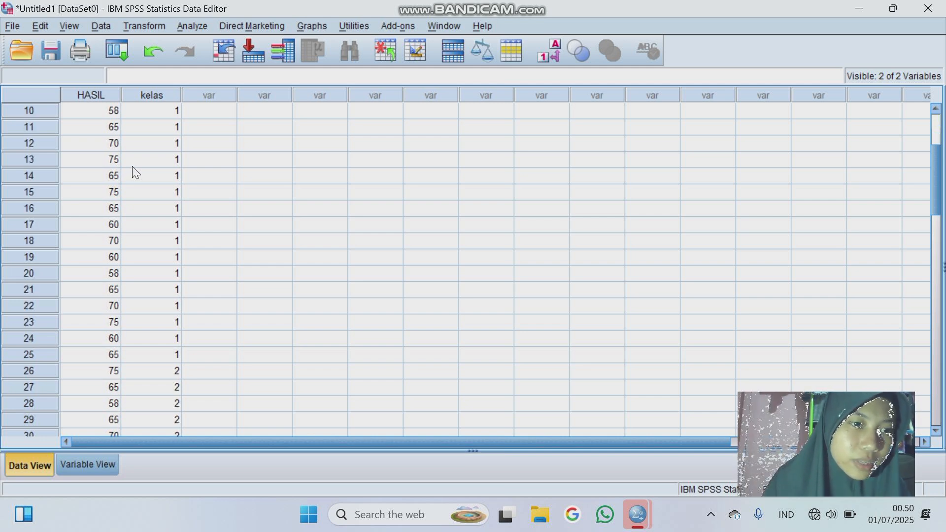
scroll(136, 173, "down", 4)
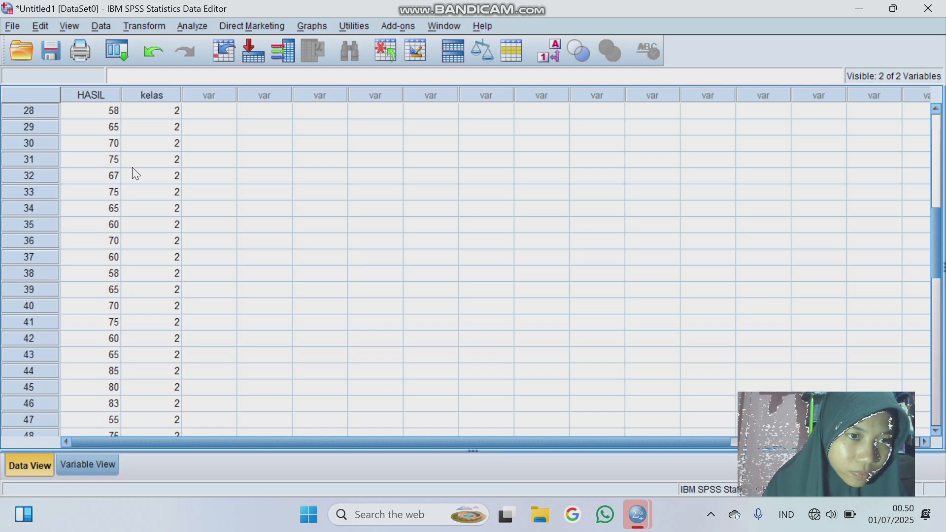
scroll(135, 175, "up", 12)
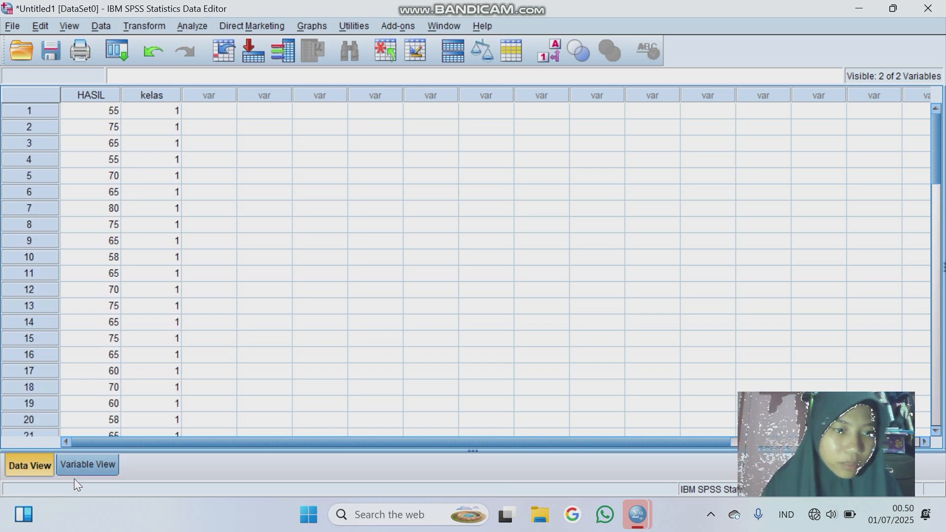
Set up a One-Way ANOVA with Hasil belajar pidato [HASIL] as the dependent variable and kelas as the factor
left_click(84, 463)
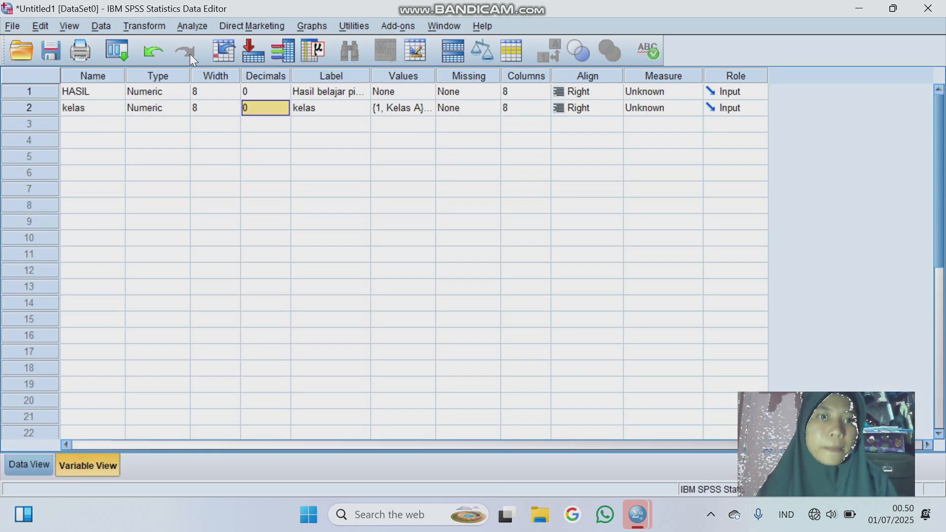
left_click(191, 27)
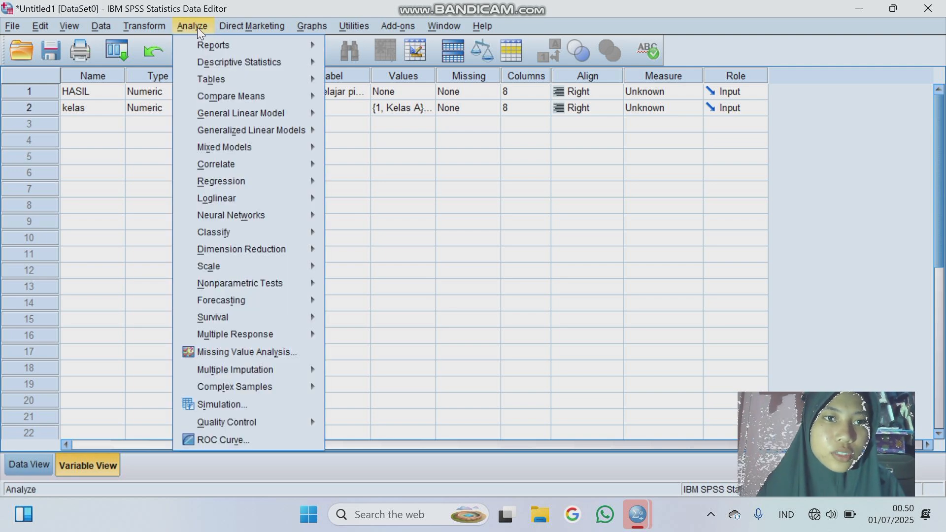
mouse_move(265, 101)
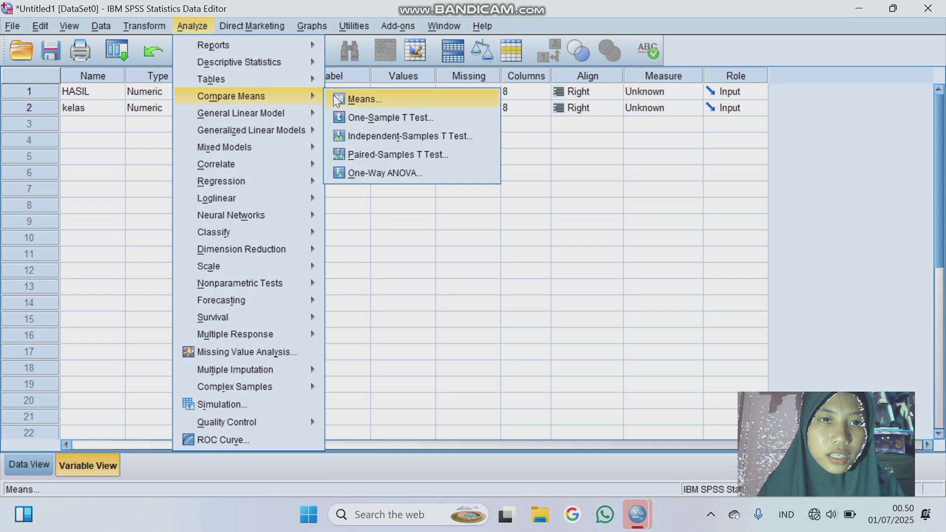
left_click(400, 173)
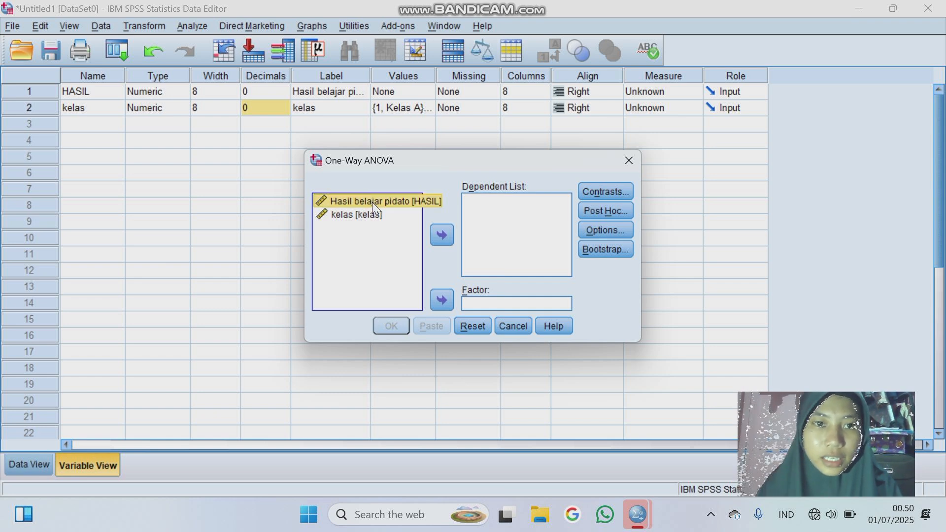
left_click(442, 235)
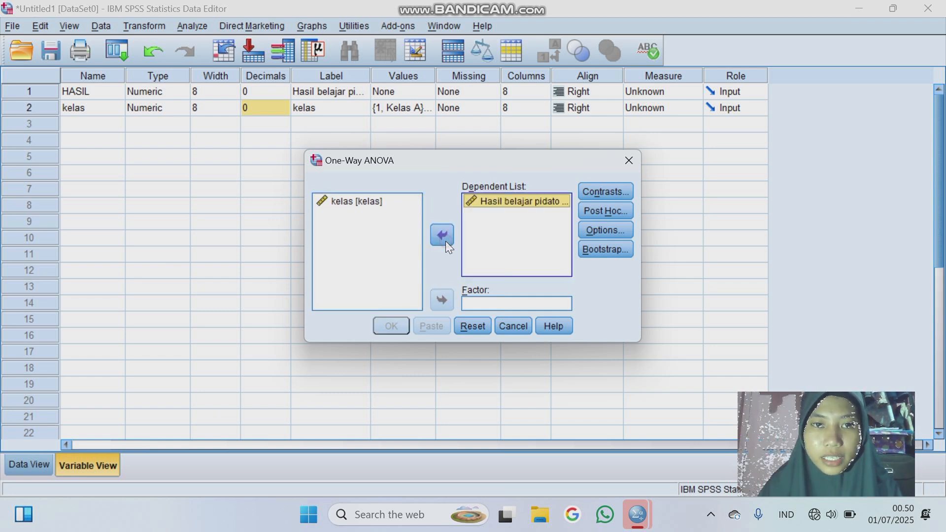
left_click(358, 200)
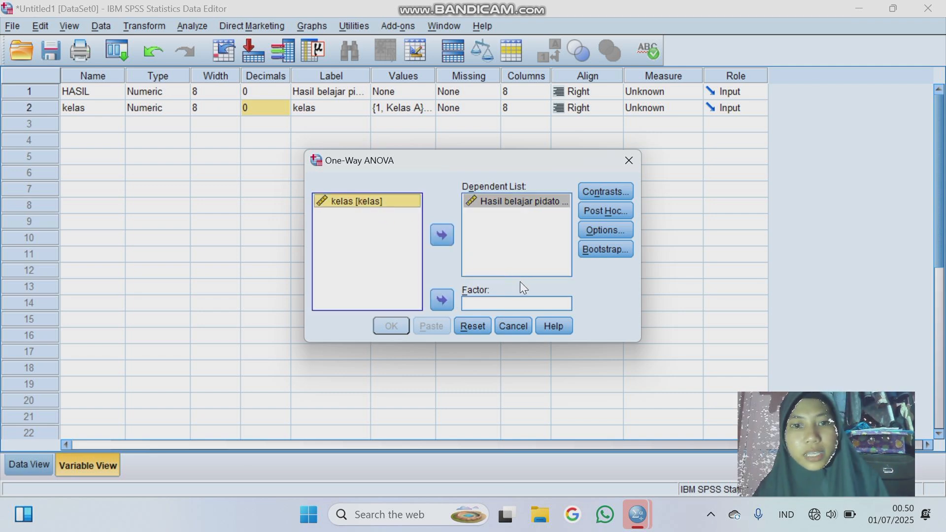
left_click(432, 300)
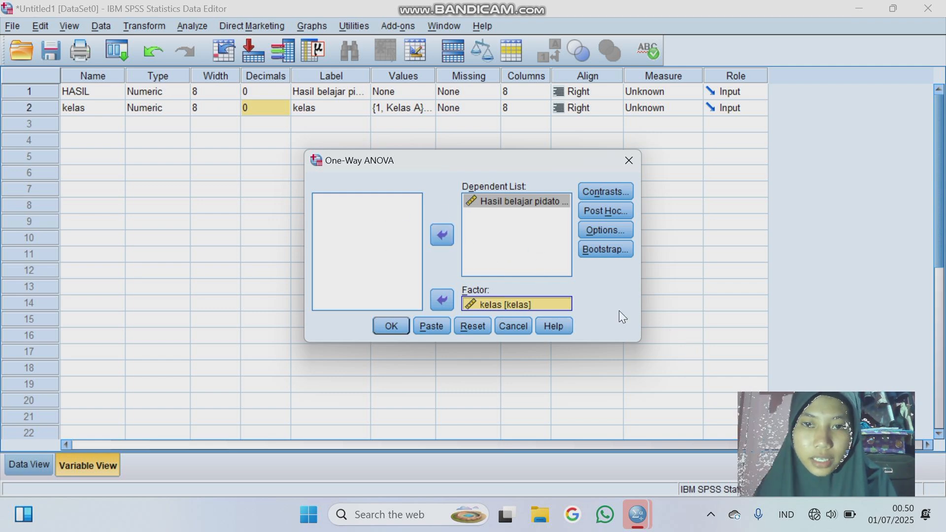
Include the homogeneity of variance test in the One-Way ANOVA options and run the analysis
left_click(598, 232)
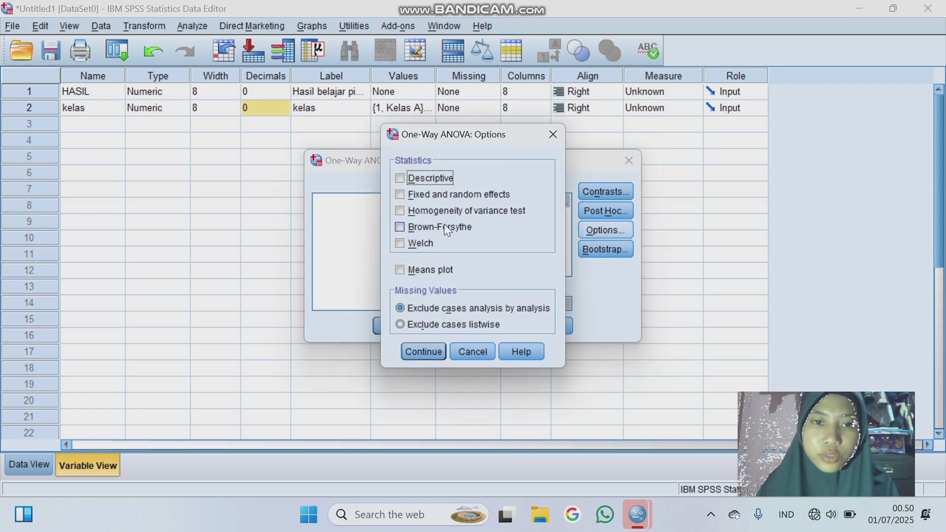
left_click(399, 211)
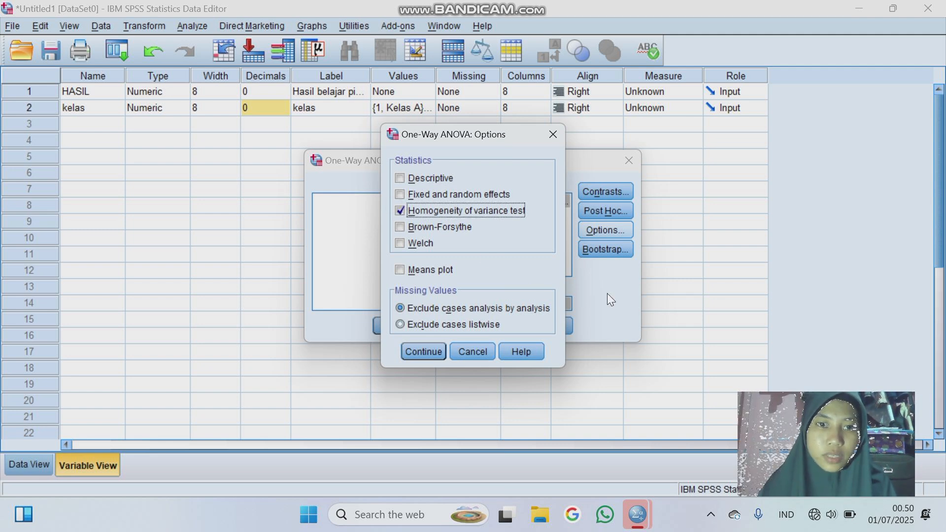
left_click(436, 351)
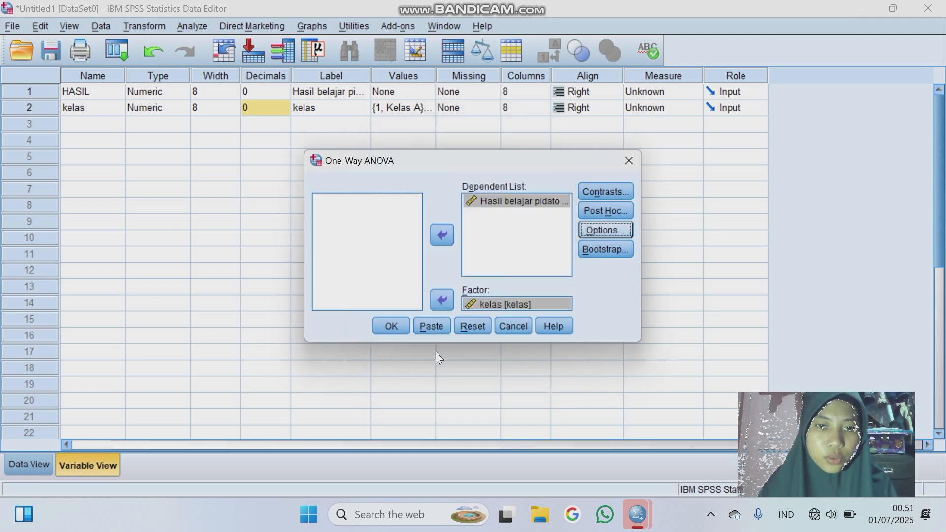
left_click(392, 326)
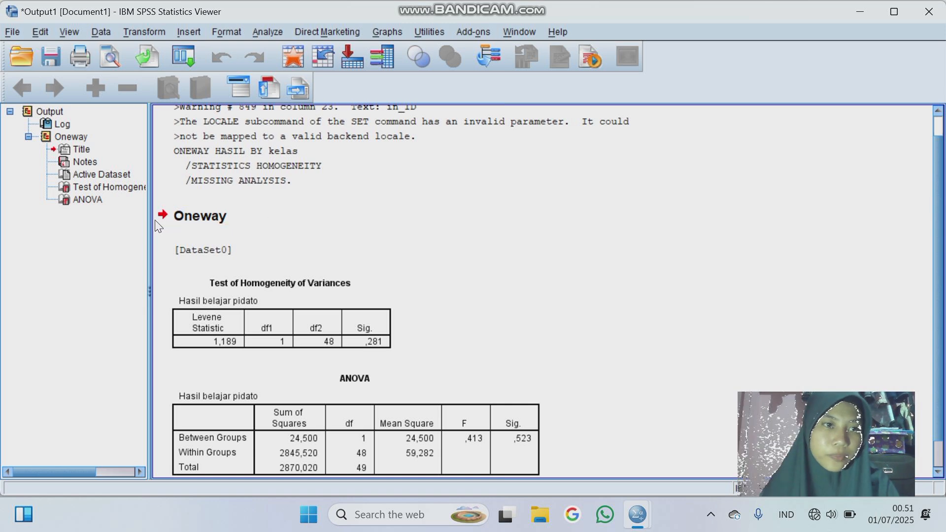
Review the homogeneity output, check the 0.05 decision rule in the Word document, and return to the SPSS output
scroll(310, 272, "down", 1)
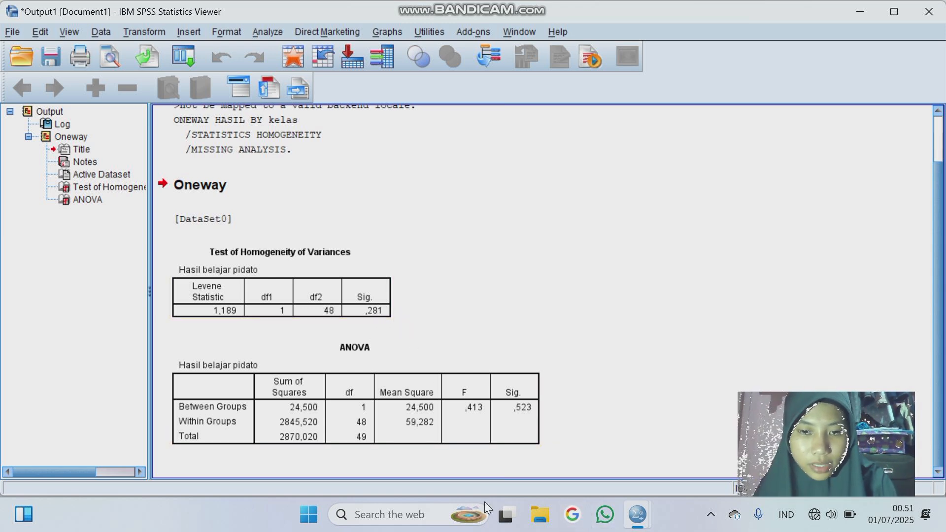
left_click(503, 517)
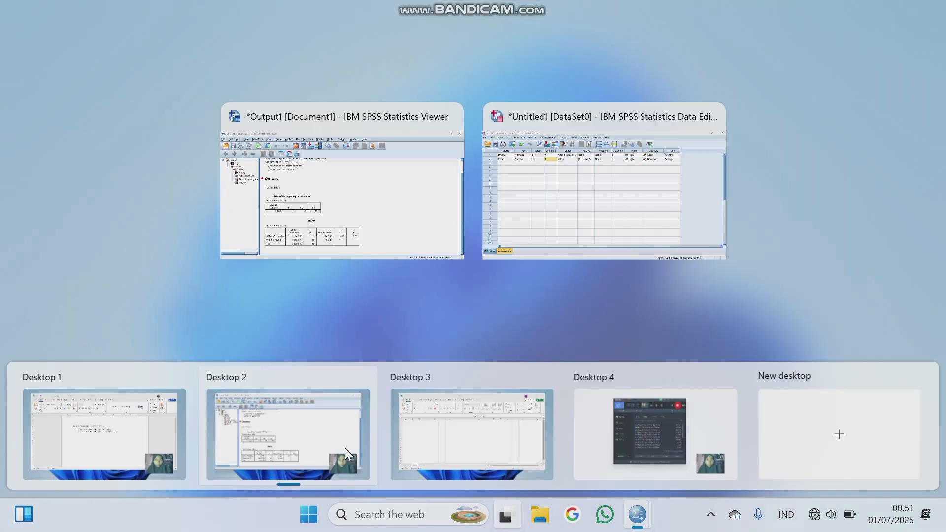
left_click(104, 424)
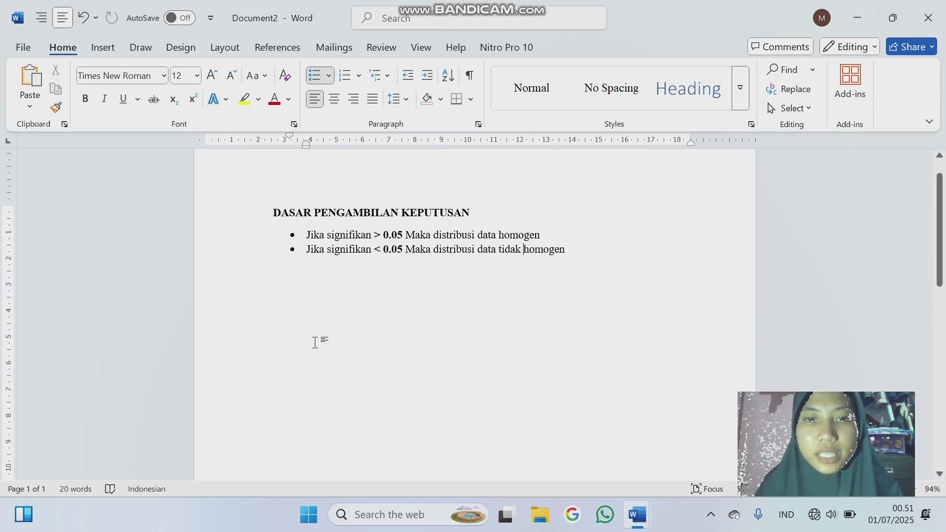
left_click(508, 517)
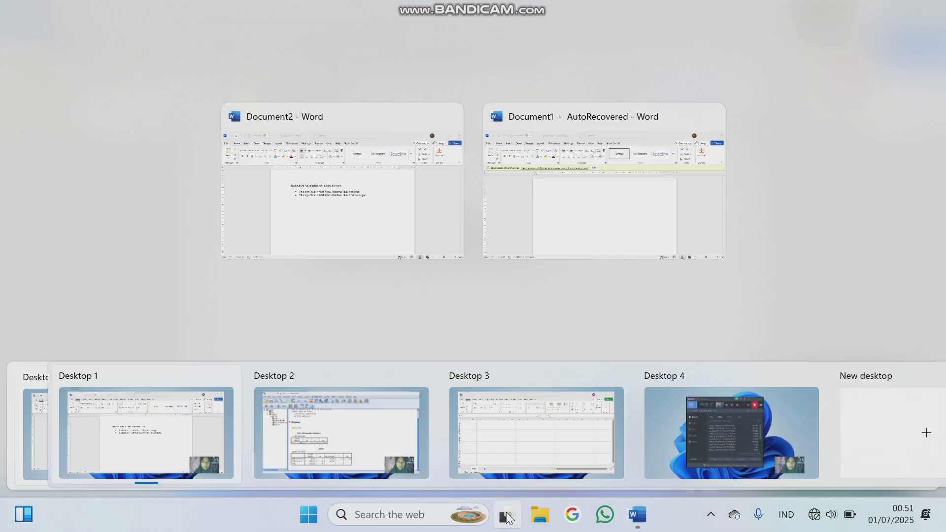
left_click(339, 442)
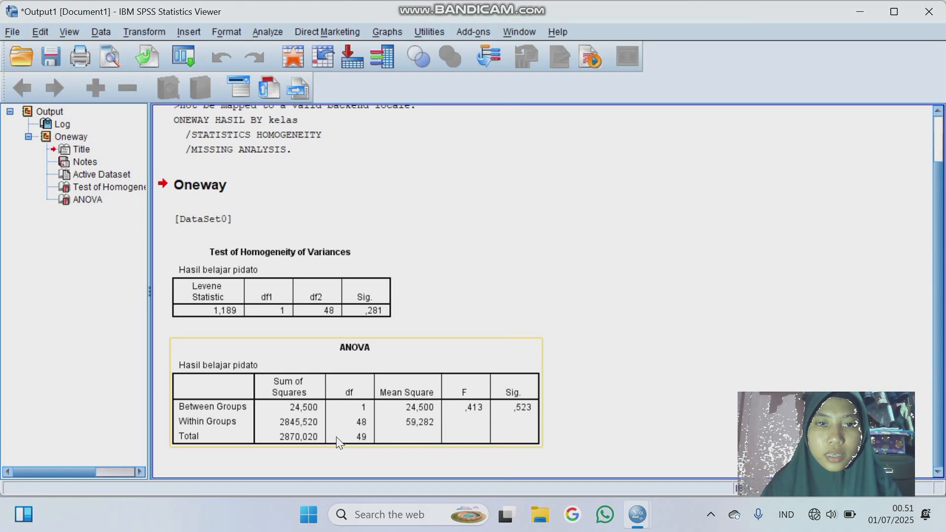